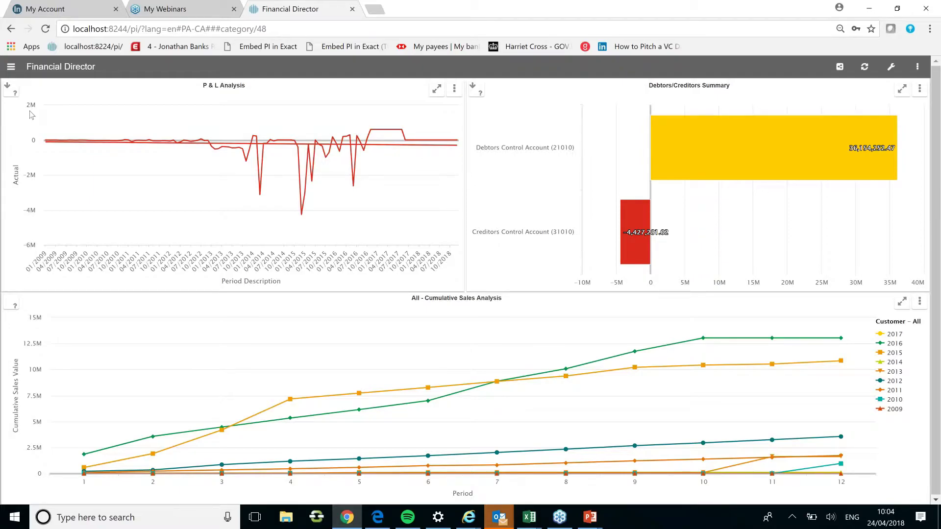
- Limit the Cumulative Sales Analysis chart on the Financial Director dashboard to the years 2017, 2015 and 2014
left_click(11, 67)
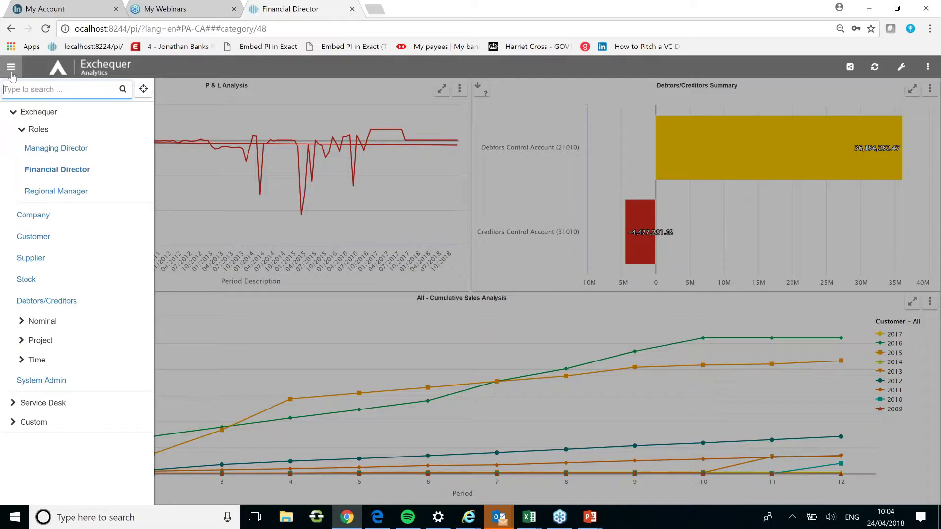
left_click(338, 82)
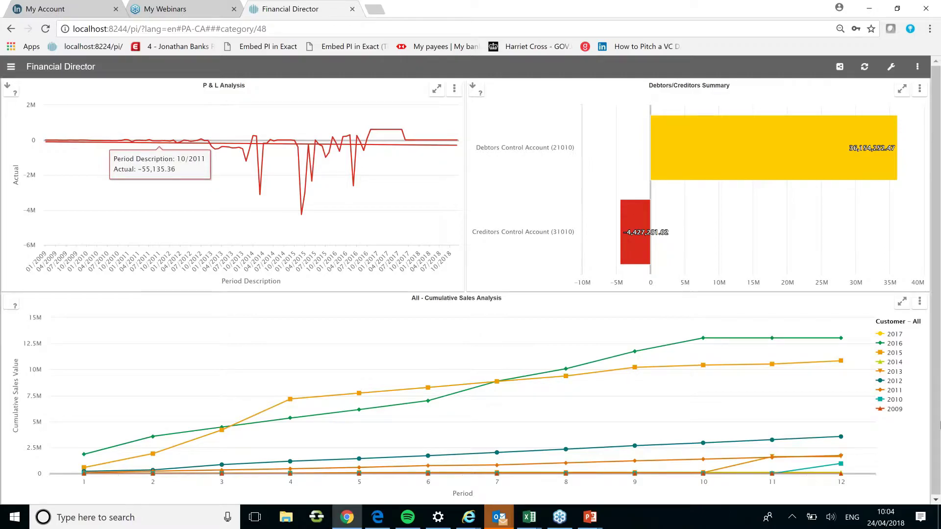
double_click(895, 335)
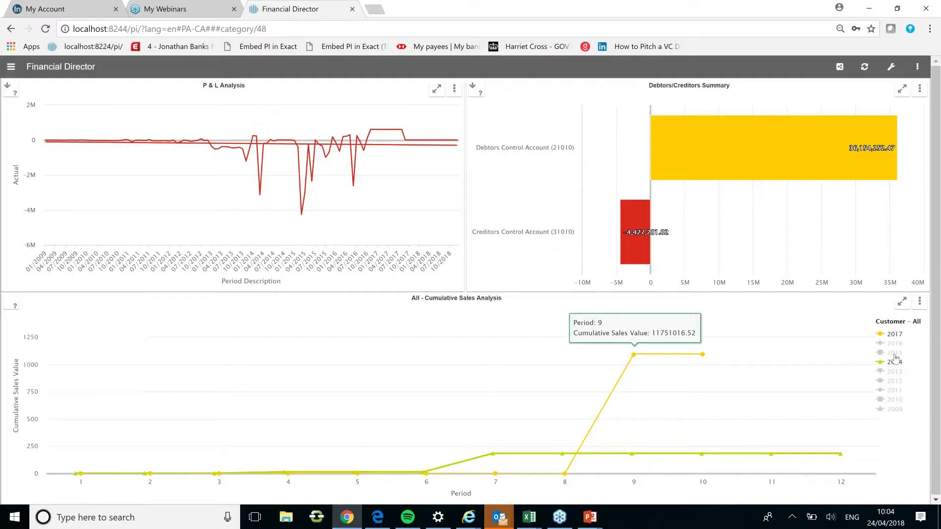
left_click(894, 352)
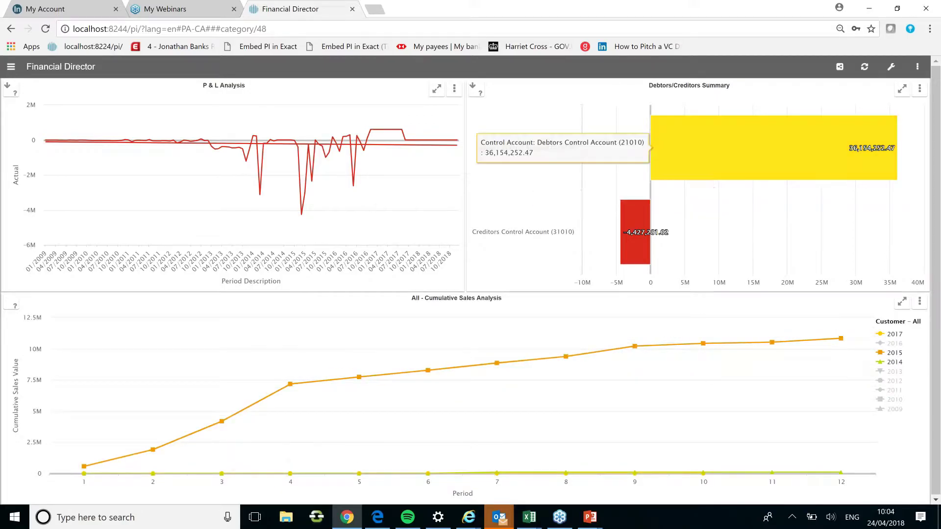
- Drill into the Creditors and then the Debtors Control Account, zooming the debtors profile to about 06/2011 through 10/2014
left_click(646, 232)
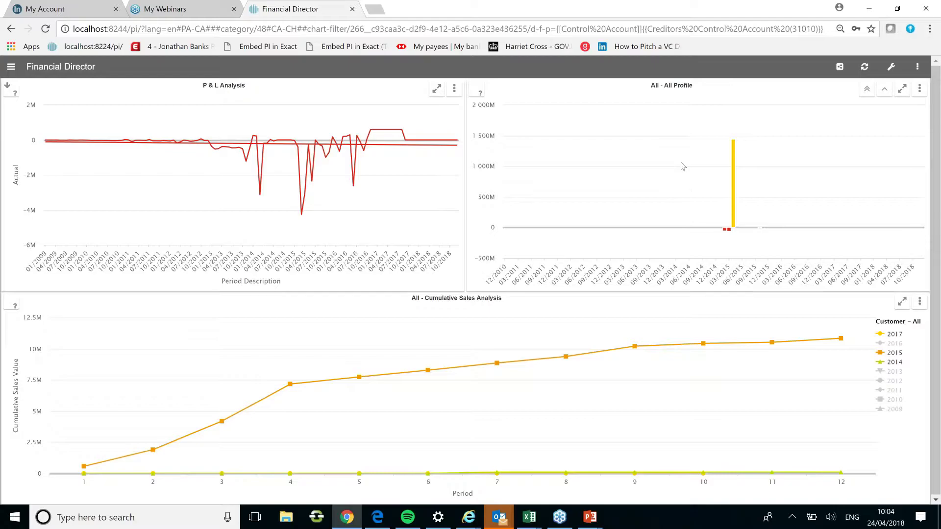
left_click(883, 88)
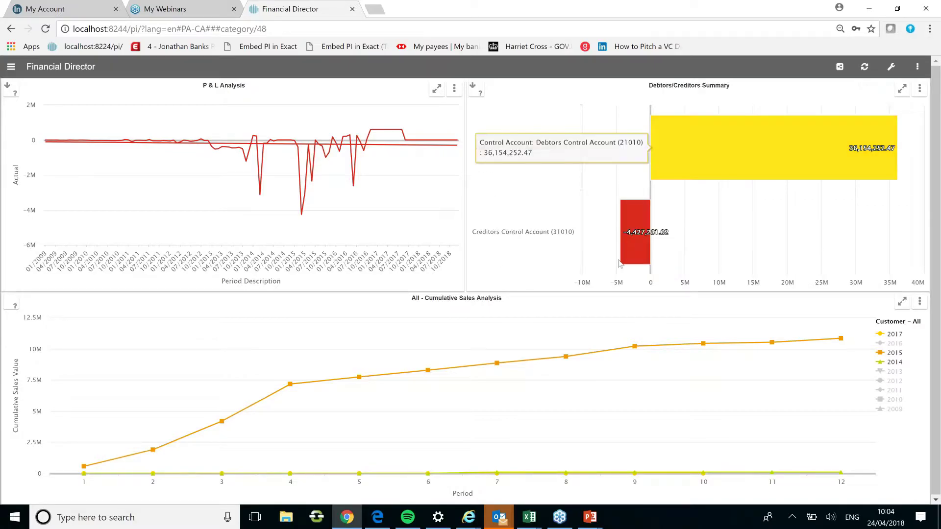
left_click(720, 177)
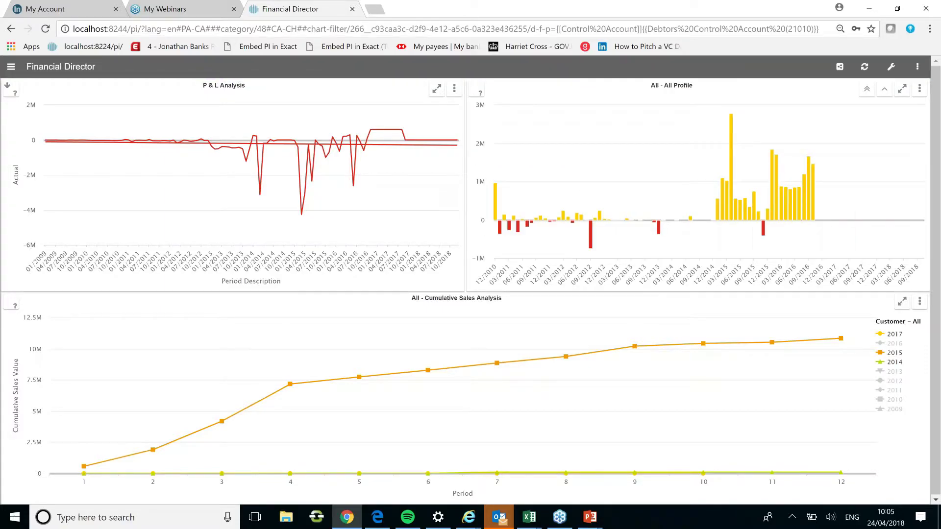
mouse_move(236, 148)
left_click_drag(687, 181, 523, 181)
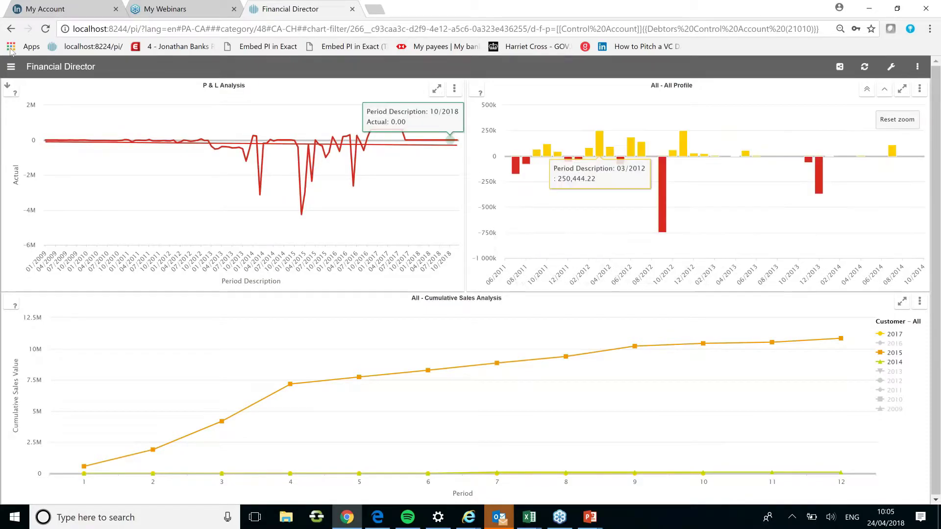
- Open the Company dashboard and drill from 04/2016 in P & L Analysis through Cost of Sales and Housing Project Costs to Cost of Labour (Projects)
left_click(11, 66)
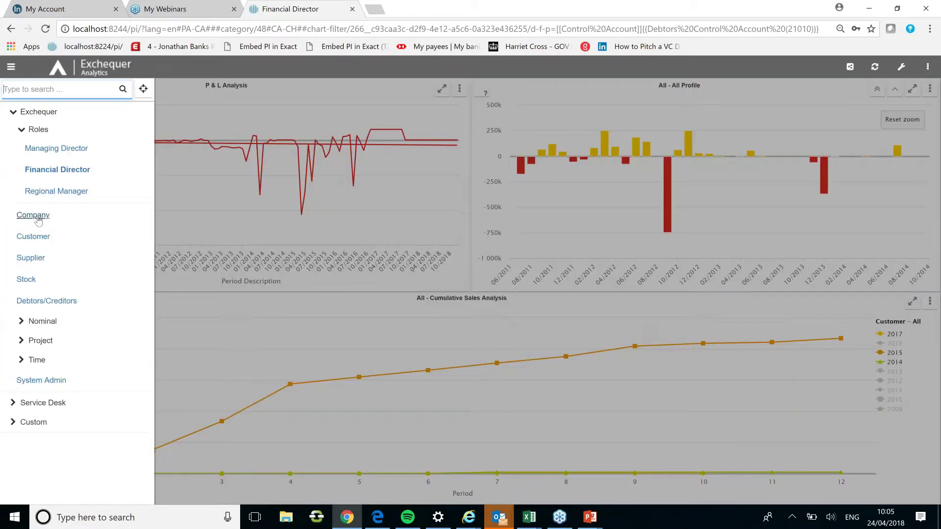
left_click(39, 219)
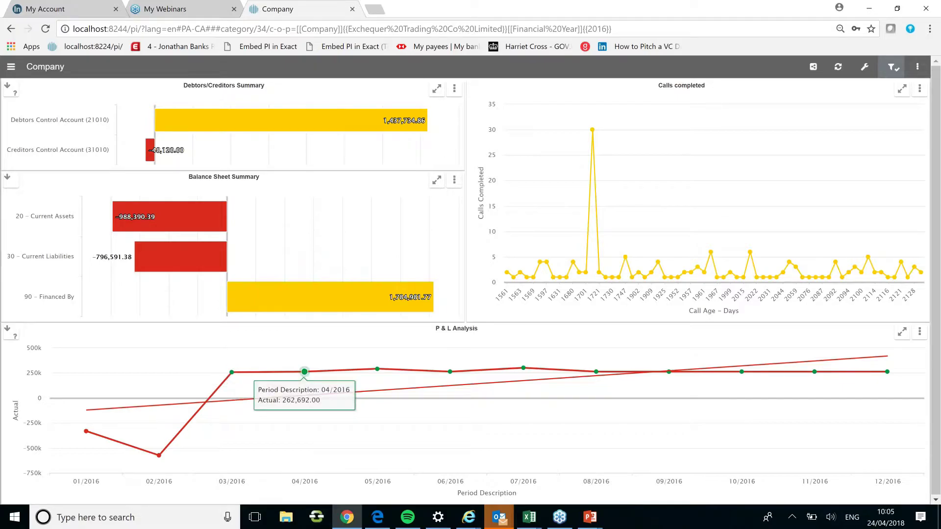
left_click(304, 371)
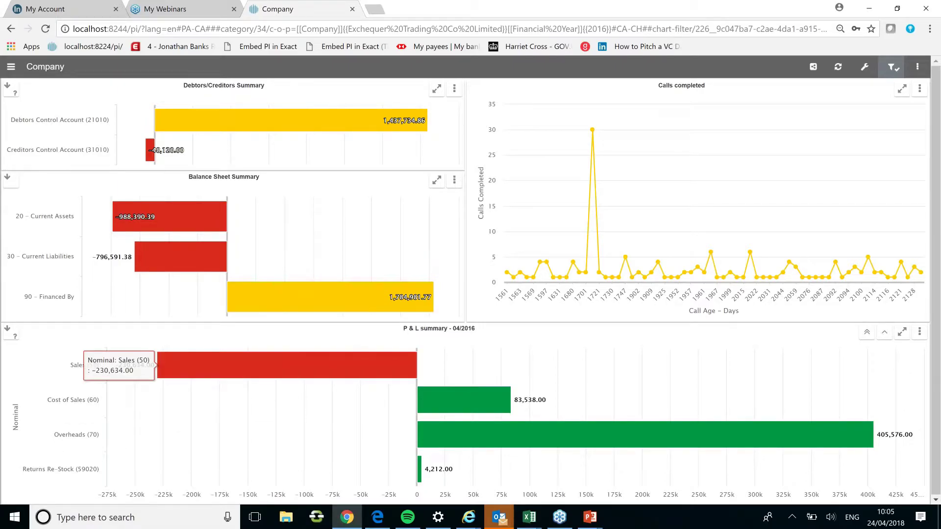
left_click(446, 396)
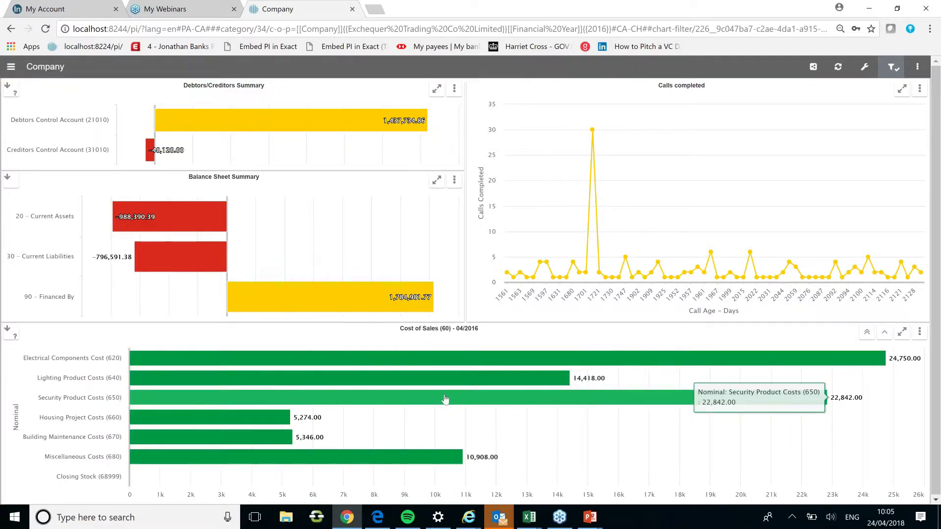
left_click(185, 420)
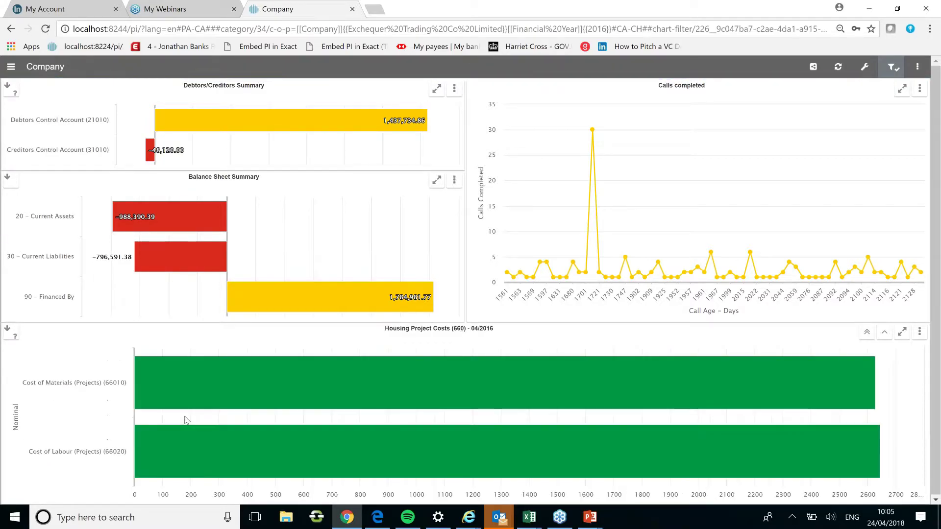
left_click(163, 430)
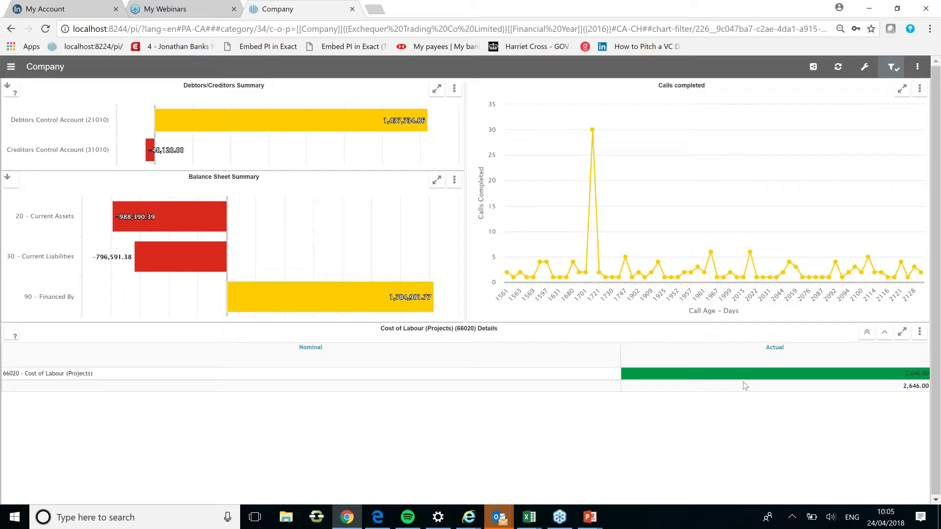
- Download the Cost of Labour (Projects) details and open the file in Excel with column A widened to fit its text
left_click(919, 331)
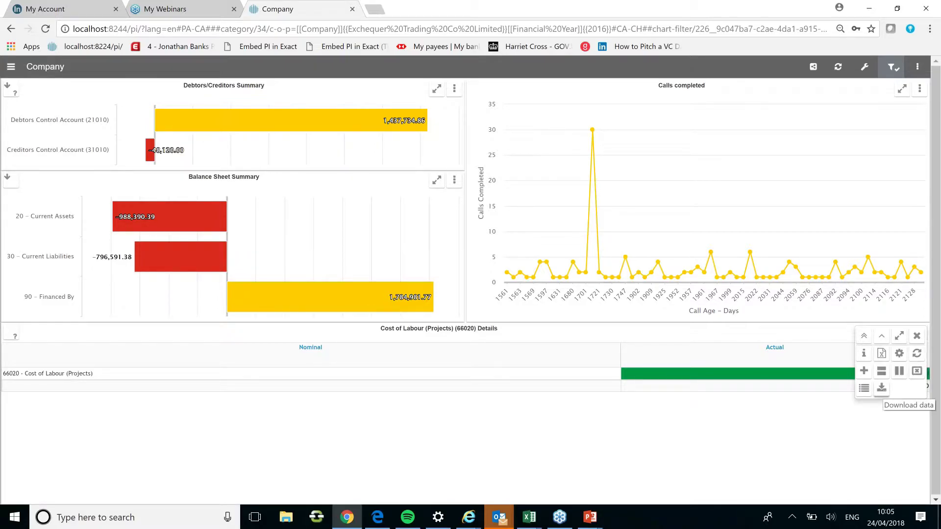
left_click(881, 388)
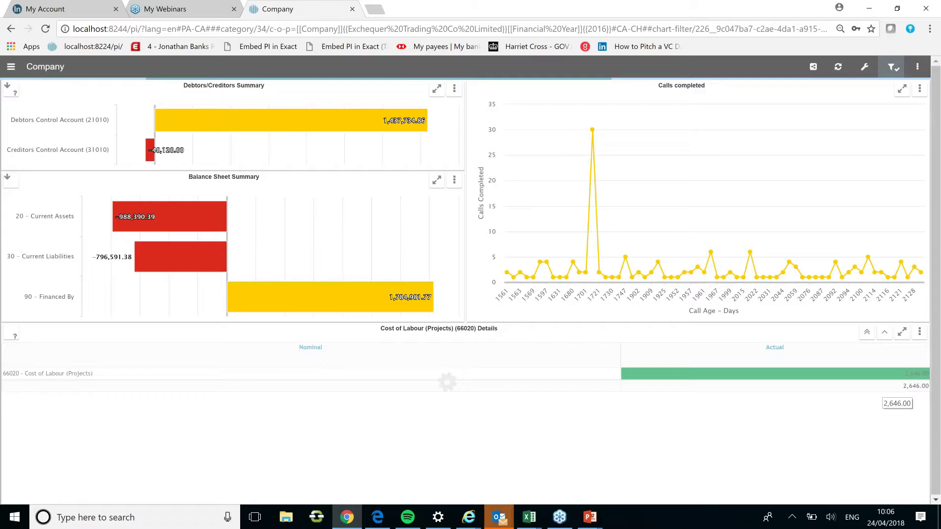
left_click(61, 492)
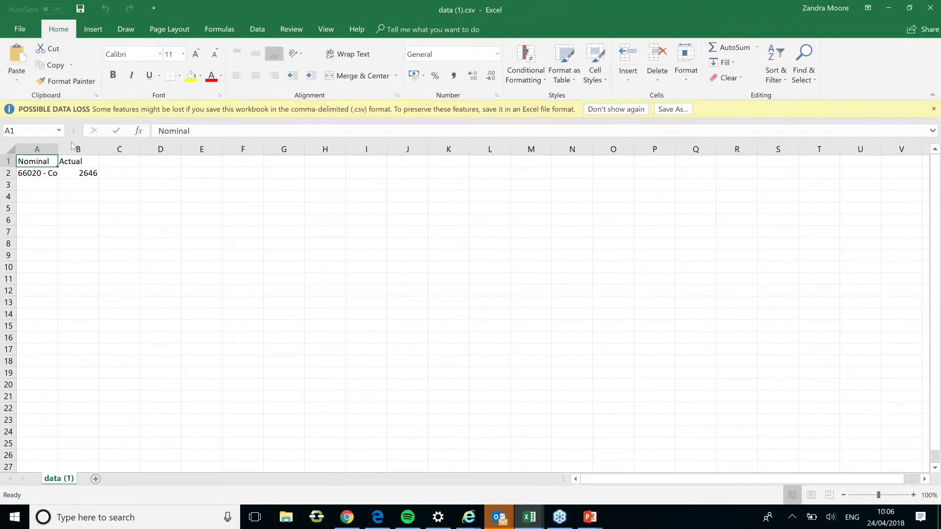
double_click(57, 149)
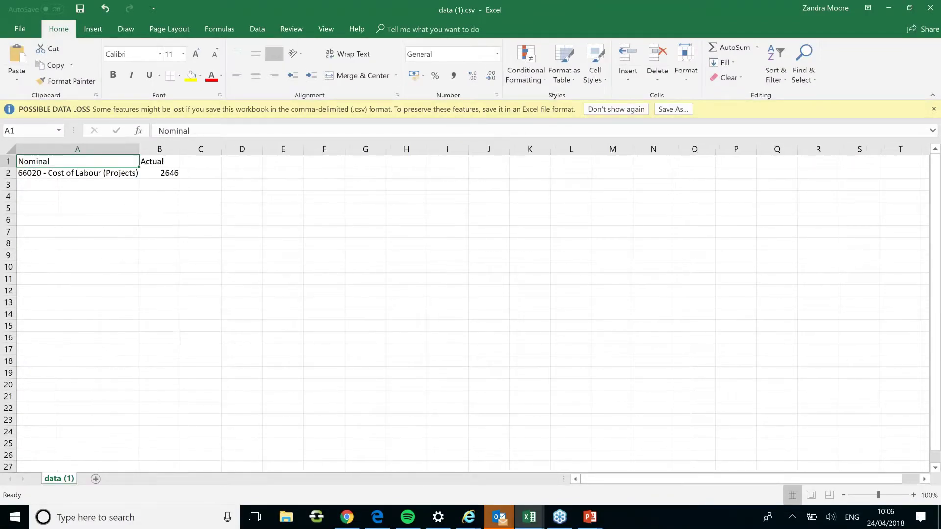
- Switch back to the Company dashboard in Chrome and bring the drilled-down chart back up to P & L Analysis
left_click(346, 523)
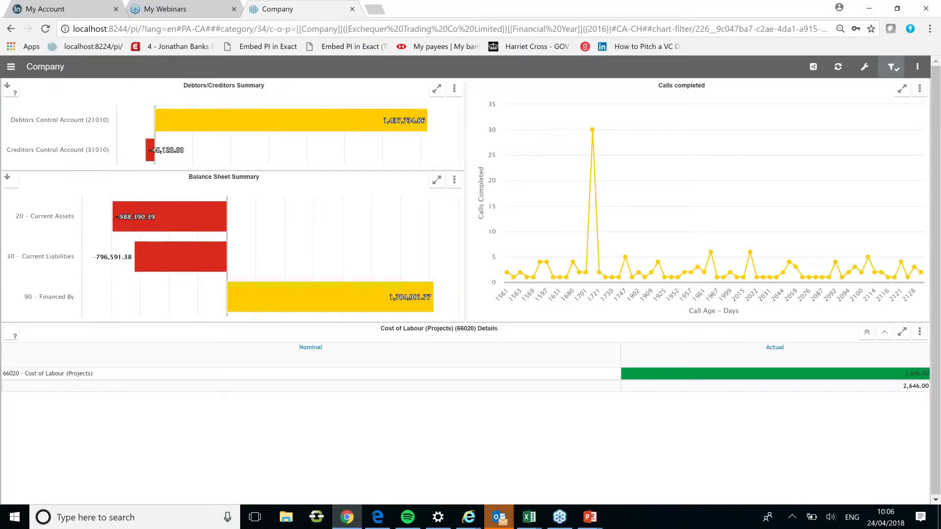
left_click(883, 333)
left_click(883, 333)
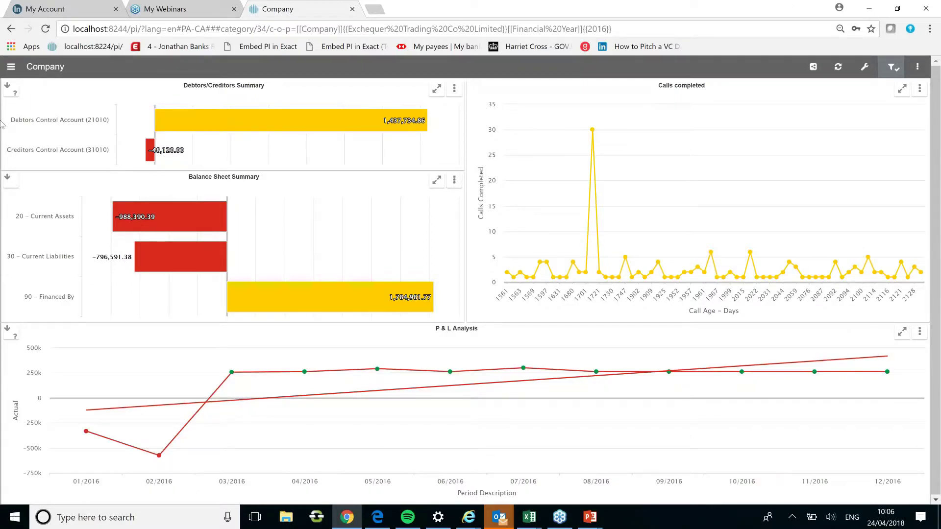
- Open the Customer dashboard and remove the henry chart together with its panel
left_click(10, 66)
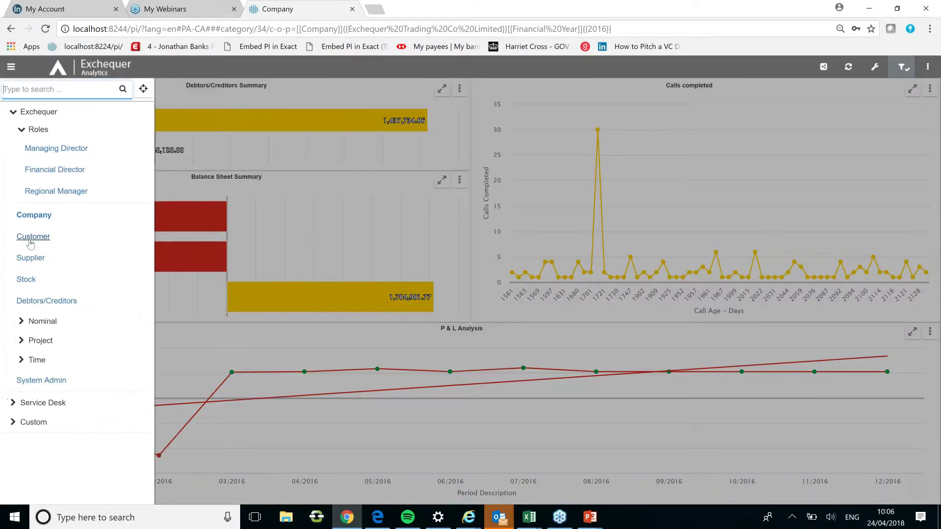
left_click(30, 240)
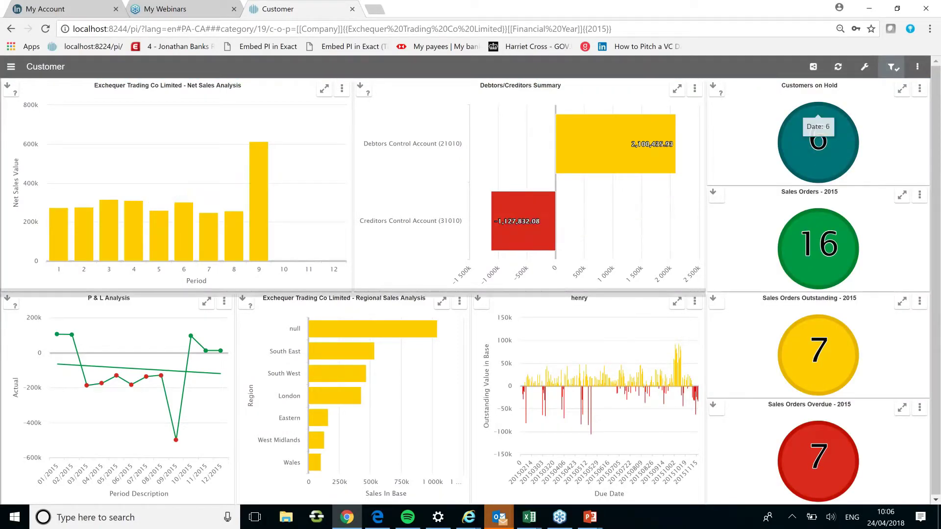
left_click(695, 300)
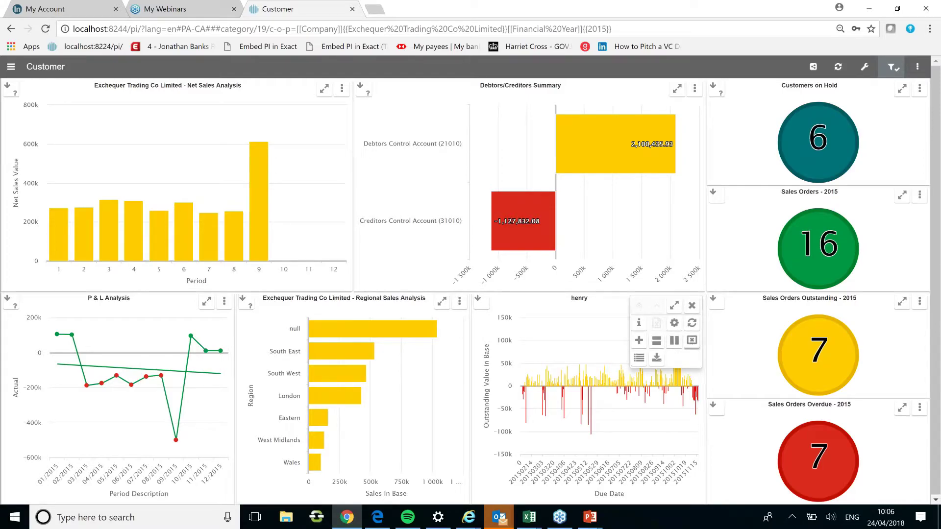
left_click(692, 340)
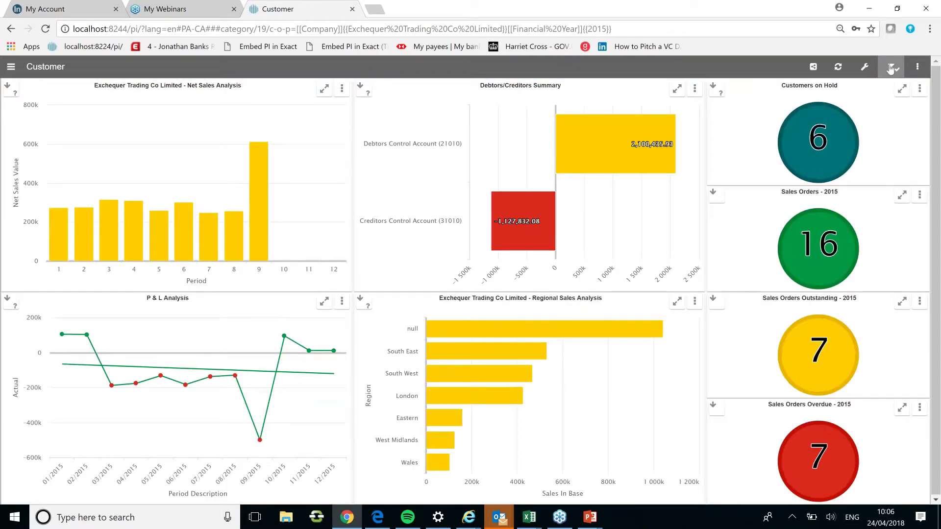
- Filter the Customer dashboard to all financial years, keeping Exchequer Trading Co Limited as the company
left_click(890, 67)
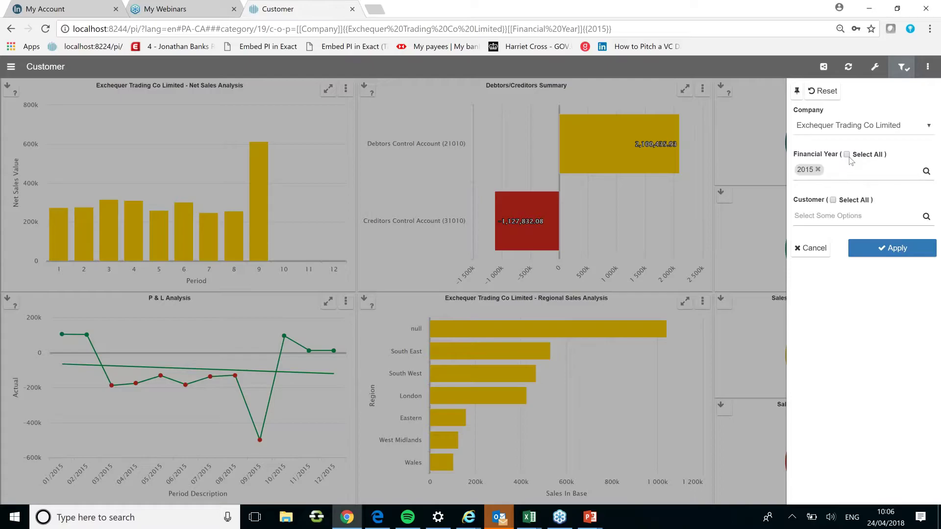
left_click(847, 155)
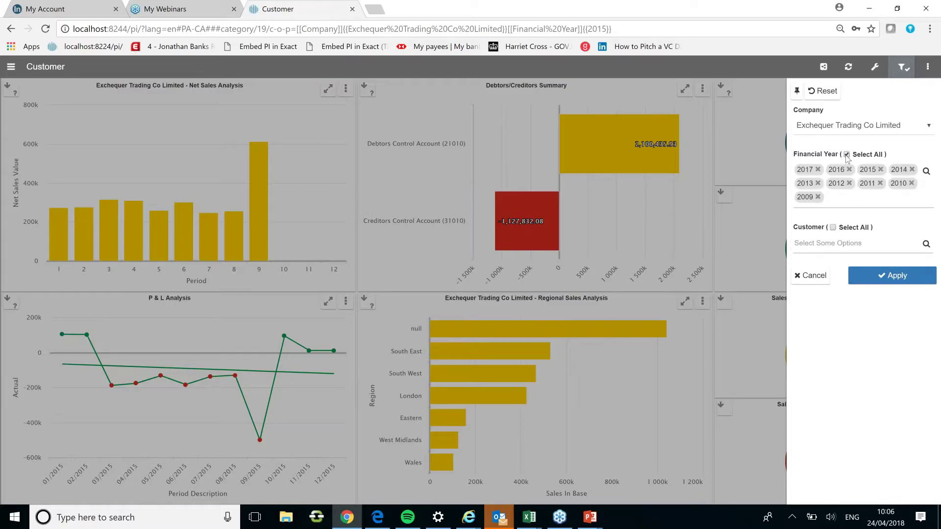
left_click(835, 128)
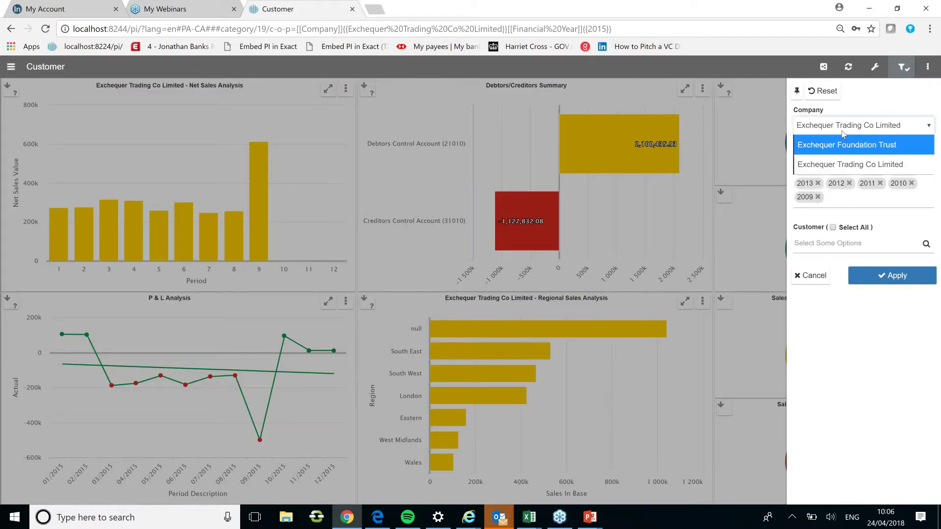
left_click(858, 100)
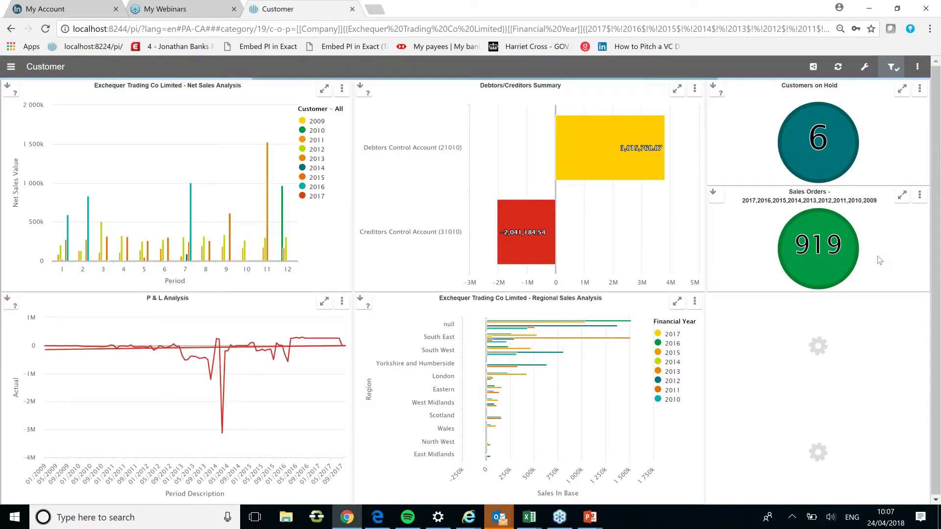
- Zoom P & L Analysis to about 07/2012 through 05/2016 and limit Regional Sales Analysis to 2017, 2015, 2014 and 2011
left_click_drag(163, 352, 342, 346)
left_click(670, 336)
left_click(670, 360)
left_click(670, 352)
left_click(670, 390)
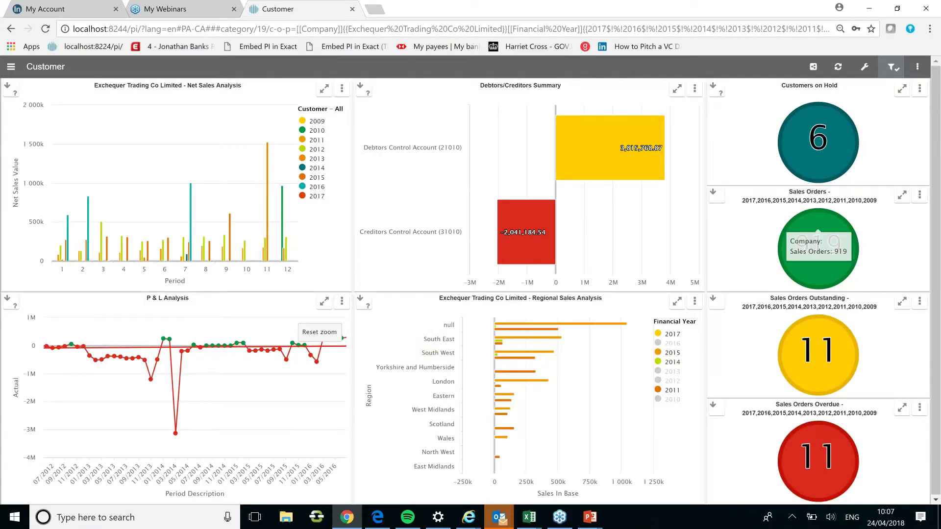
- Drill into Sales Orders Overdue to view the order details and available chart options, and return to the Customer dashboard
left_click(819, 472)
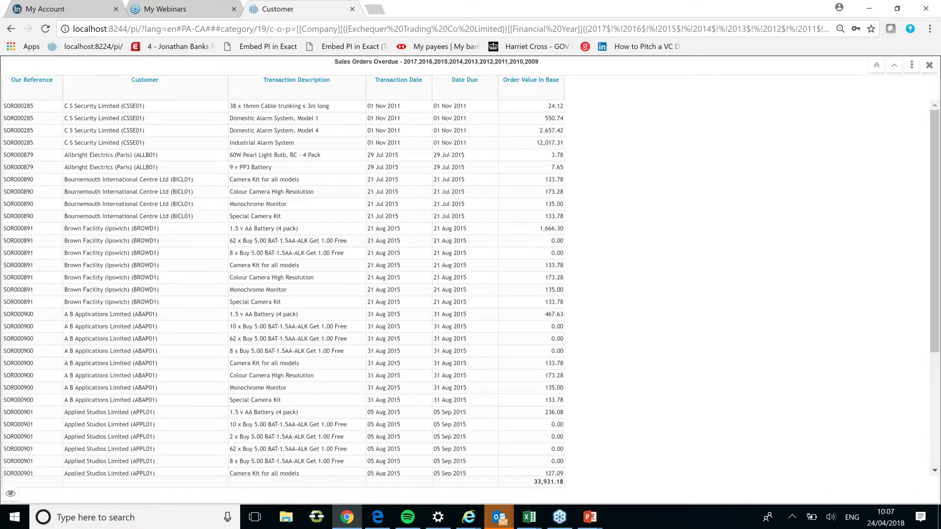
left_click(912, 65)
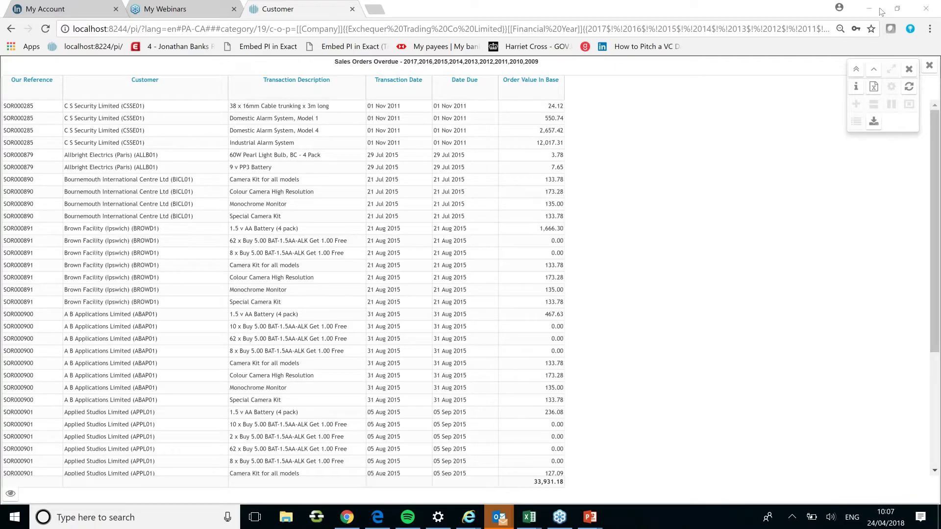
left_click(929, 67)
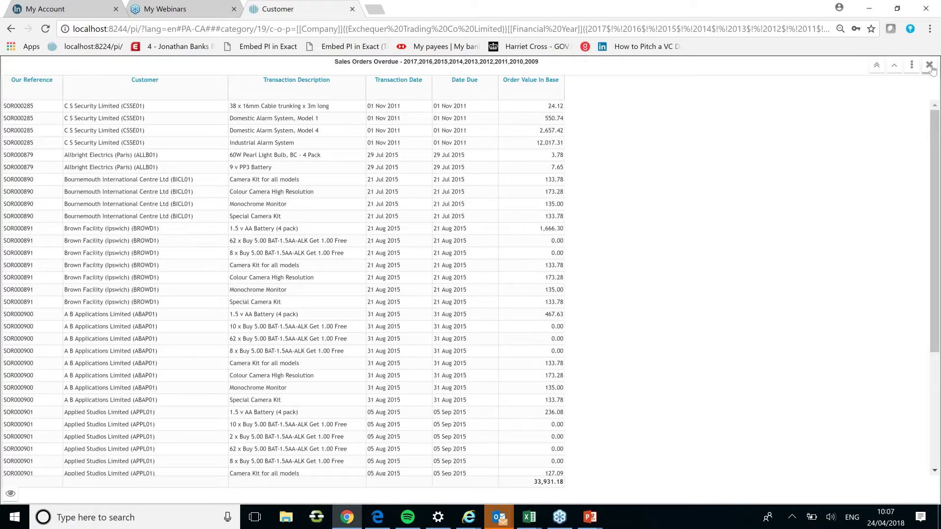
left_click(929, 67)
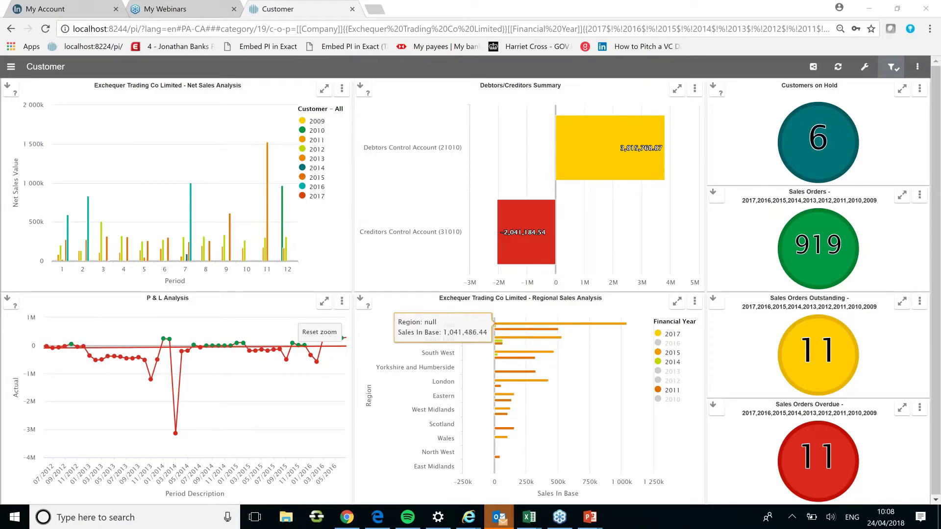
- Split the Regional Sales Analysis panel left and right to make room for another chart
left_click(694, 301)
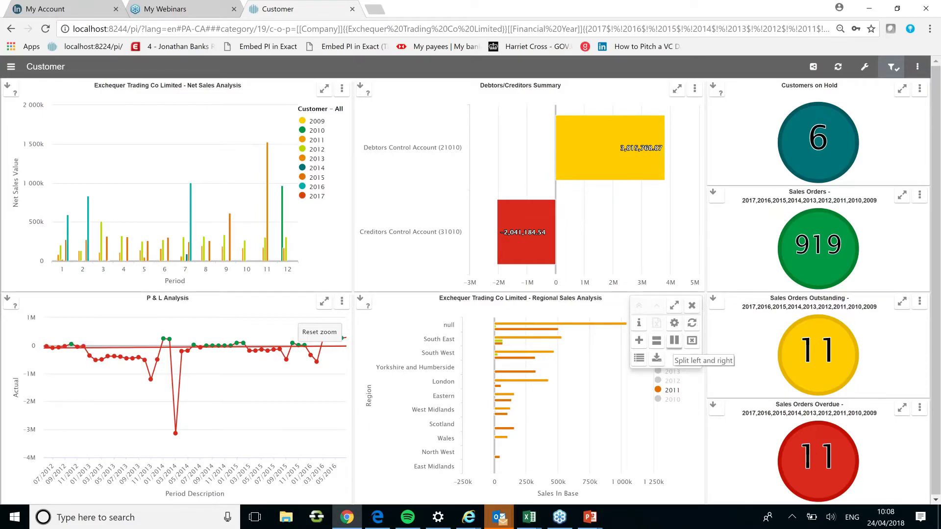
left_click(674, 342)
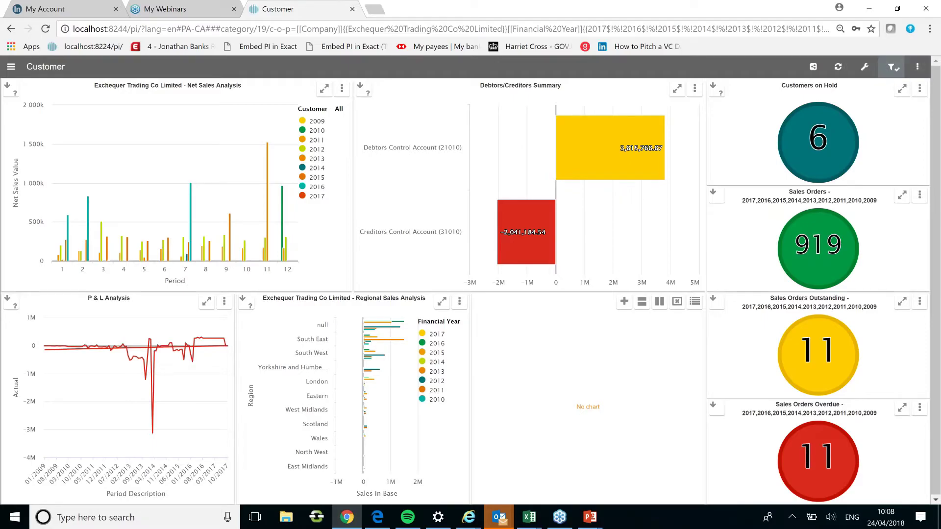
- Fill the empty panel beside Regional Sales Analysis with the existing Help desk chart Calls completed
left_click(695, 302)
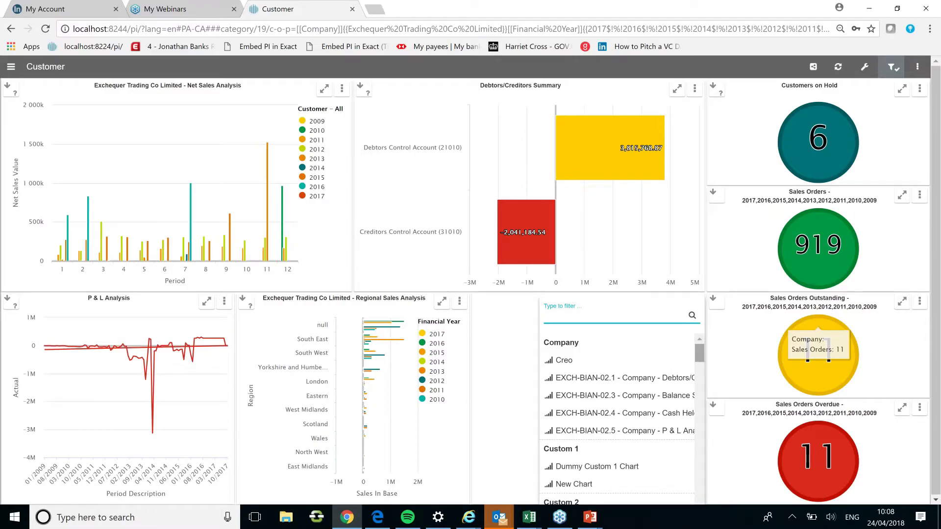
scroll(713, 397, "down", 5)
scroll(713, 399, "up", 2)
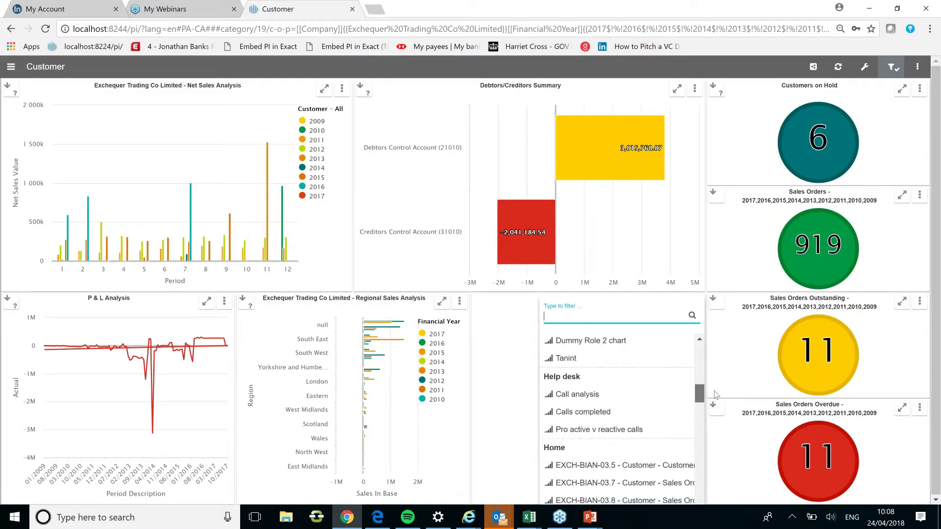
left_click(656, 410)
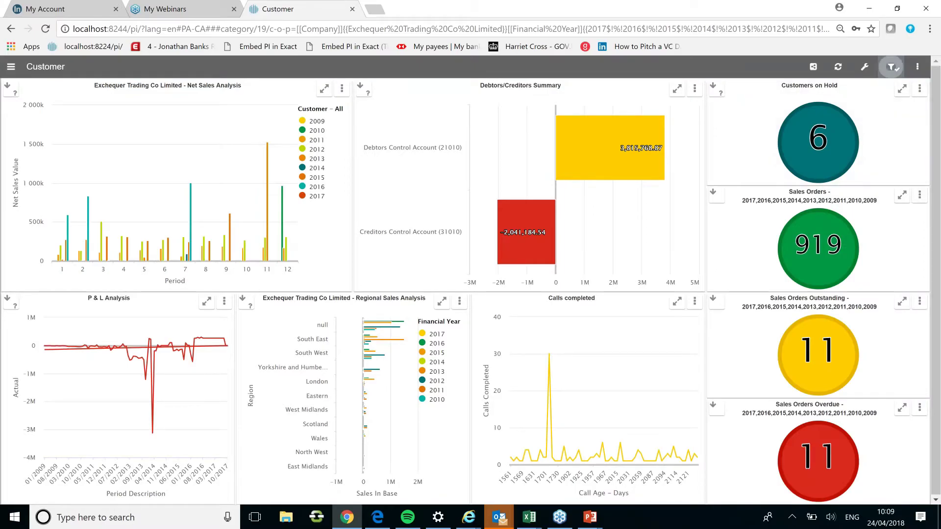
mouse_move(619, 384)
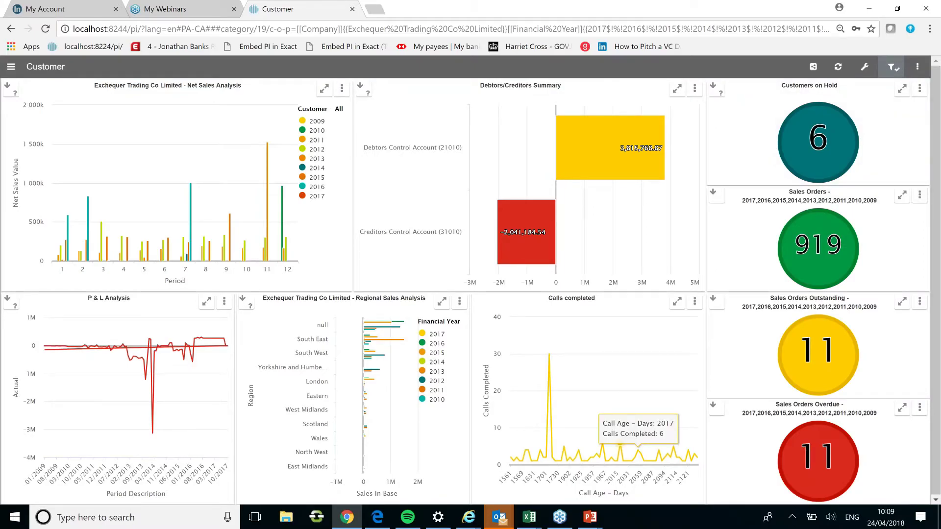
- Create a new chart in the Regional Sales Analysis panel, with Customer from Exchequer - Transactions on the X axis
left_click(459, 301)
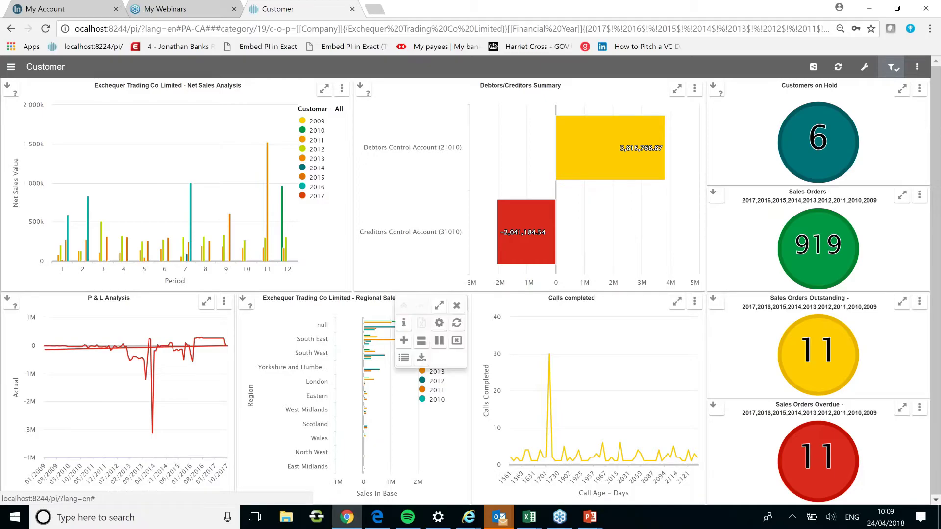
left_click(403, 345)
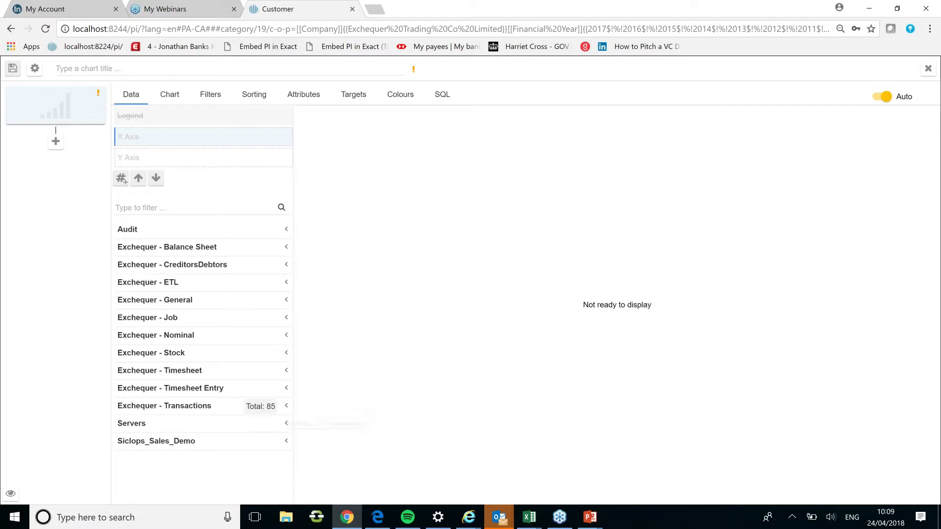
left_click(283, 407)
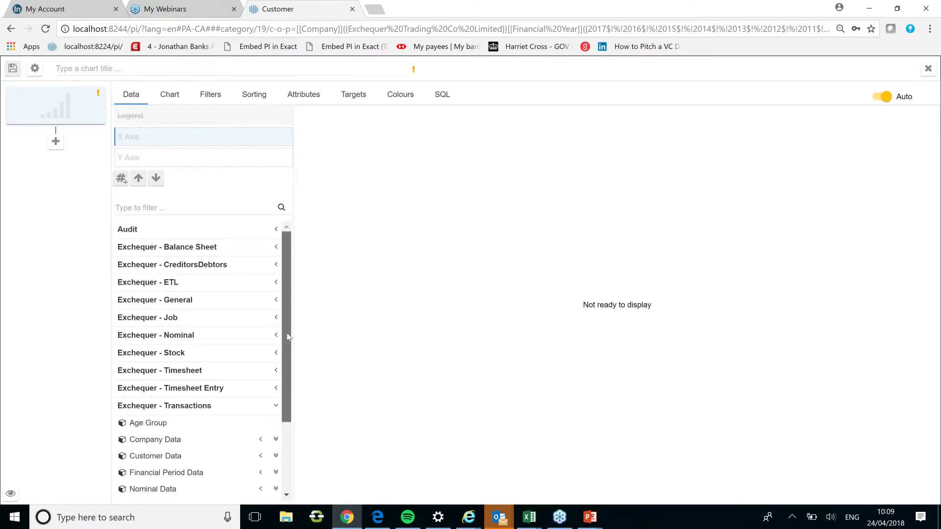
left_click_drag(288, 345, 292, 405)
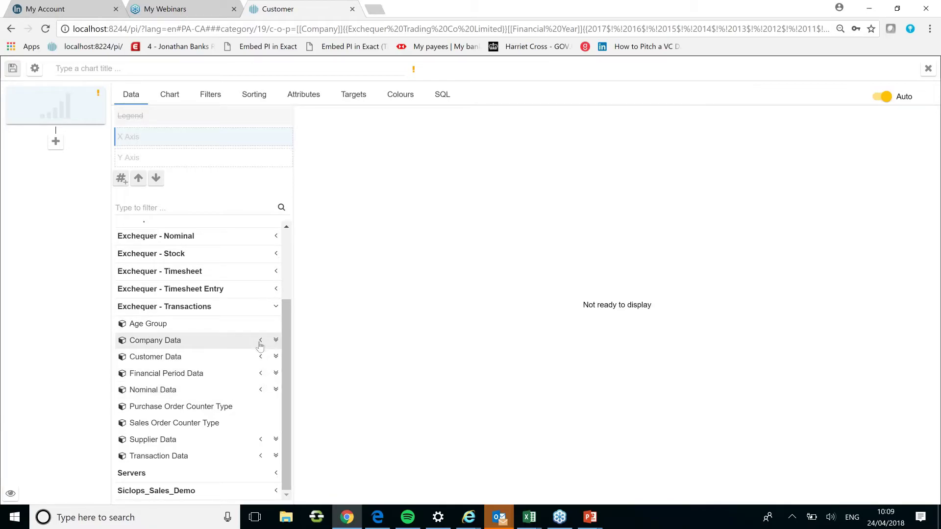
left_click(261, 357)
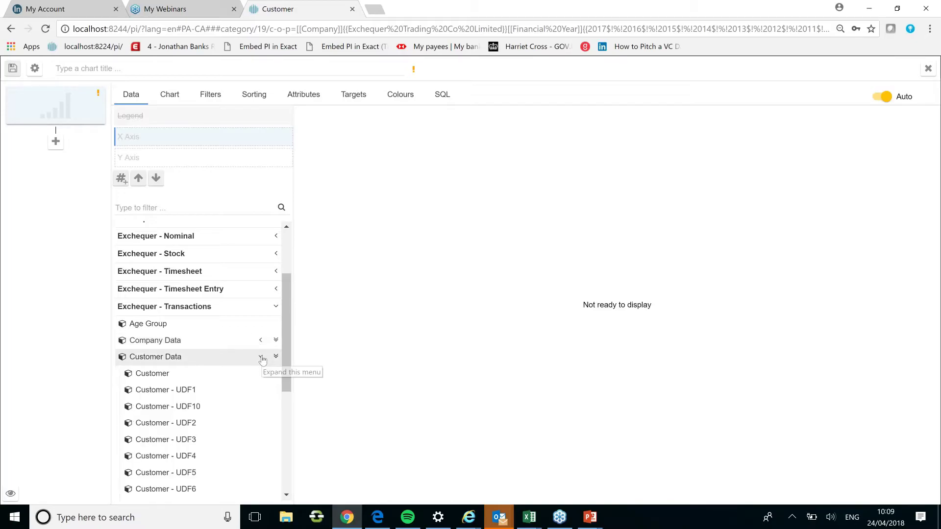
double_click(222, 376)
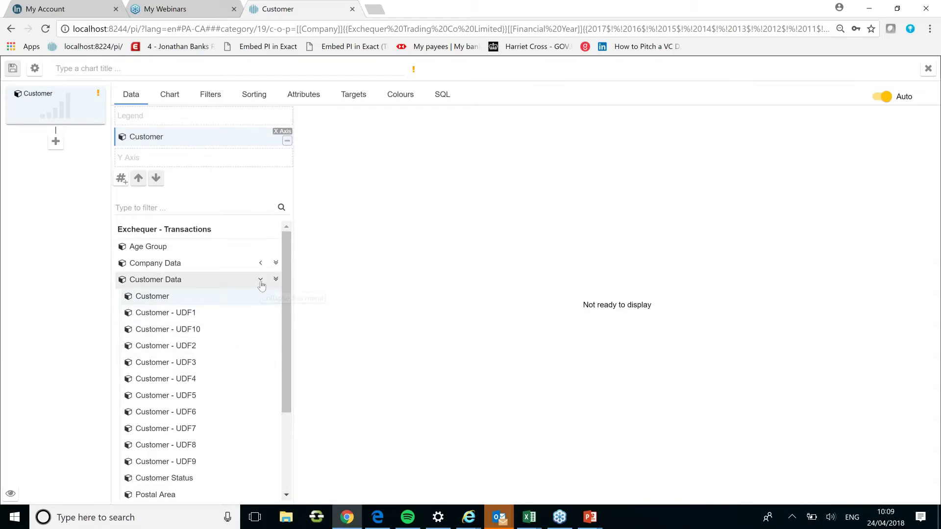
- Plot Net Value in Base from Transaction Values on the new chart's Y axis
left_click(261, 284)
left_click(145, 157)
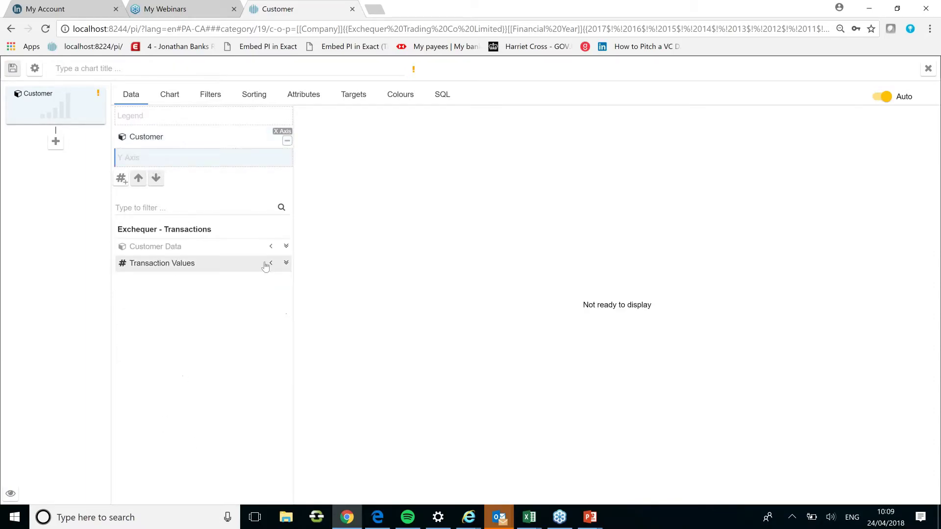
left_click(271, 263)
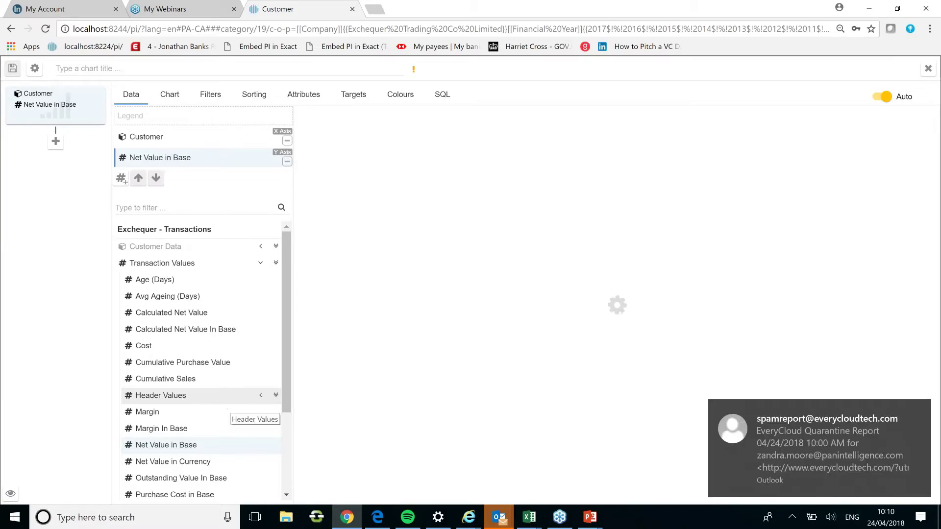
left_click(920, 413)
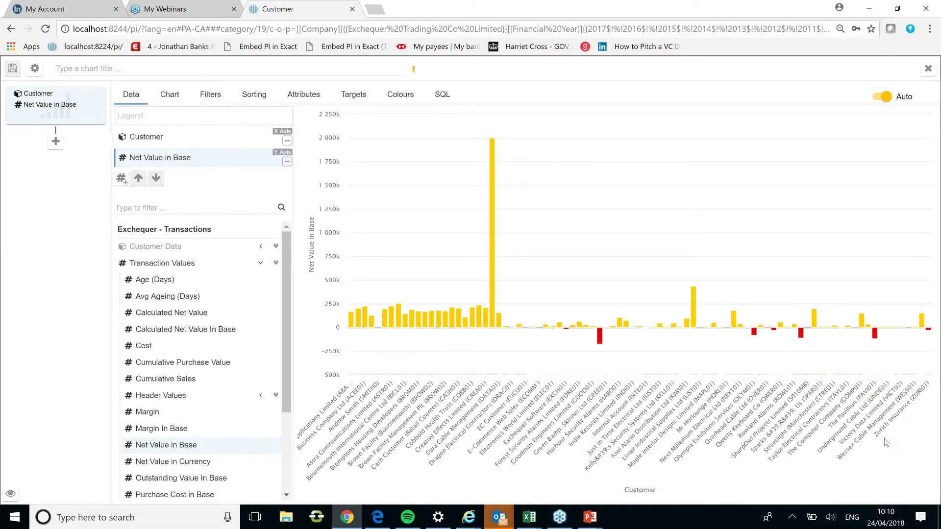
- Try the customer chart as a line chart and a pie chart, and return it to a bar chart
left_click(172, 97)
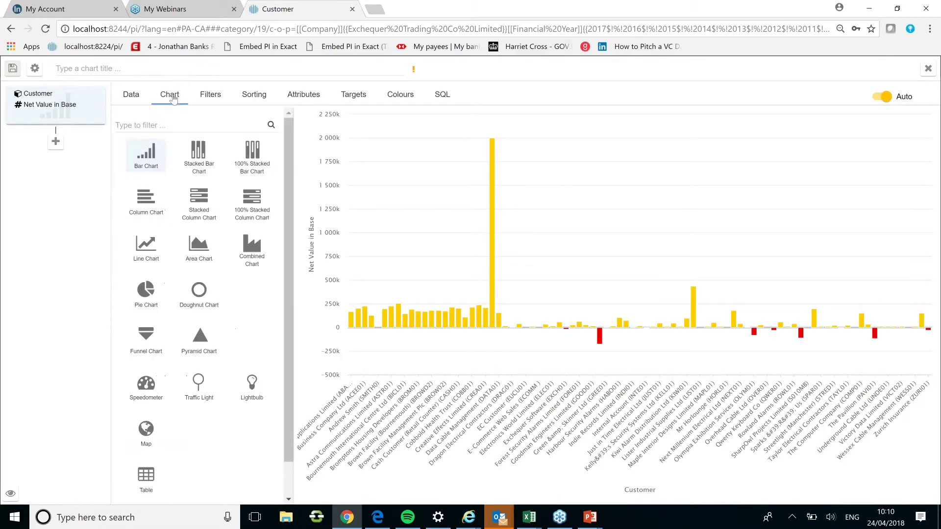
left_click(150, 246)
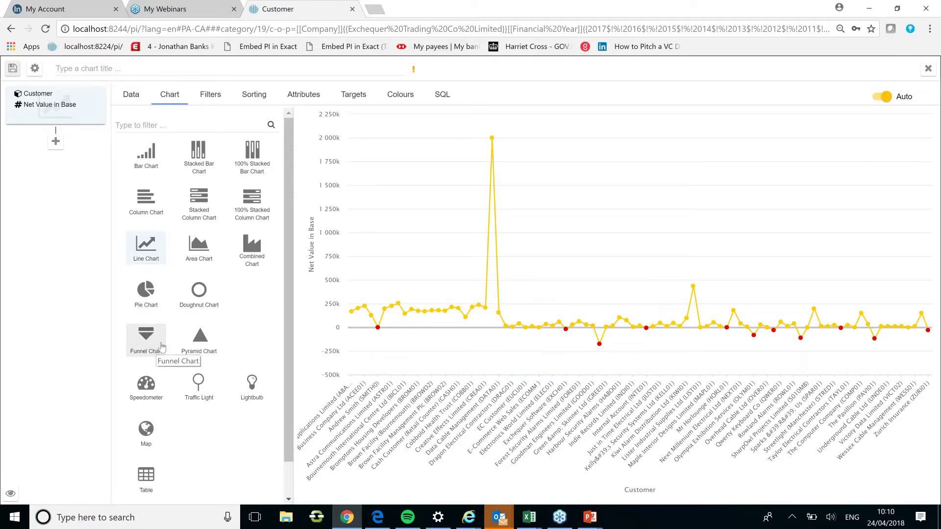
left_click(145, 292)
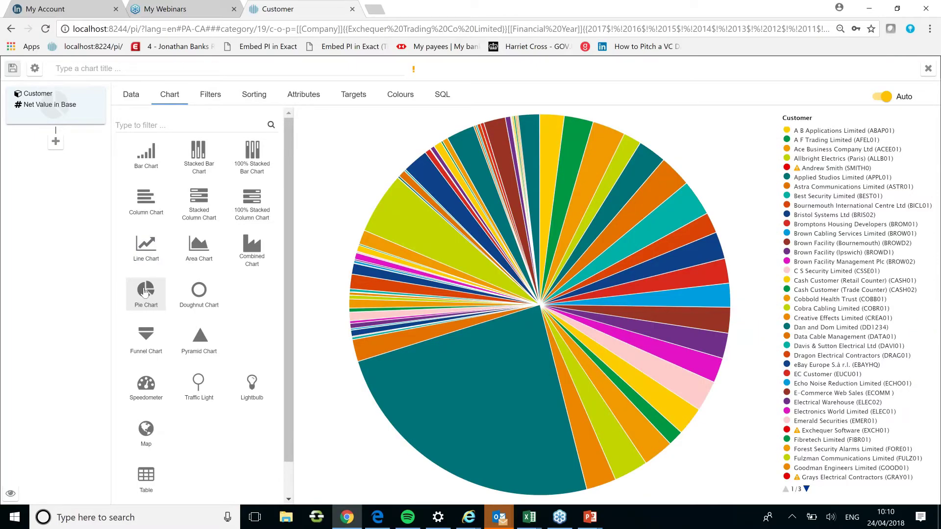
left_click(151, 167)
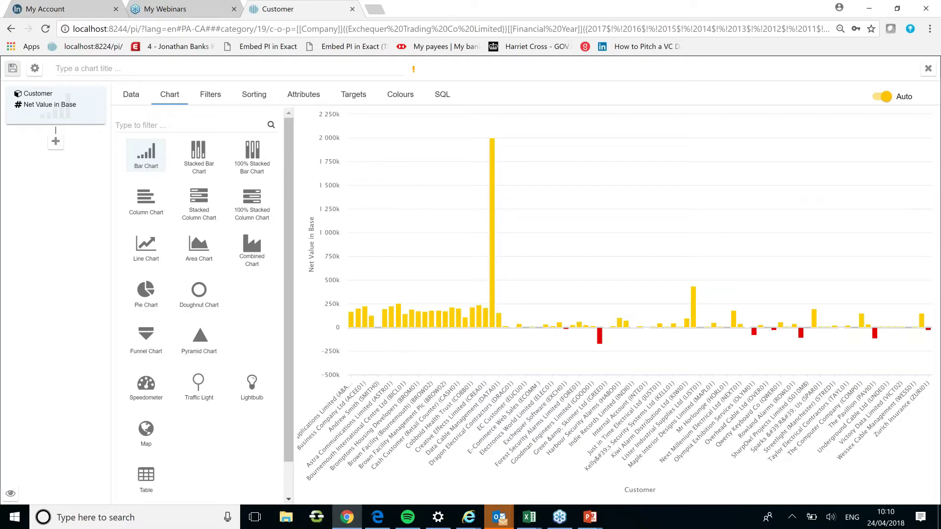
- Add a drill-down level below the customer bar chart, using Customer with Net Value in Base and displayed as a table
left_click(55, 141)
left_click(131, 95)
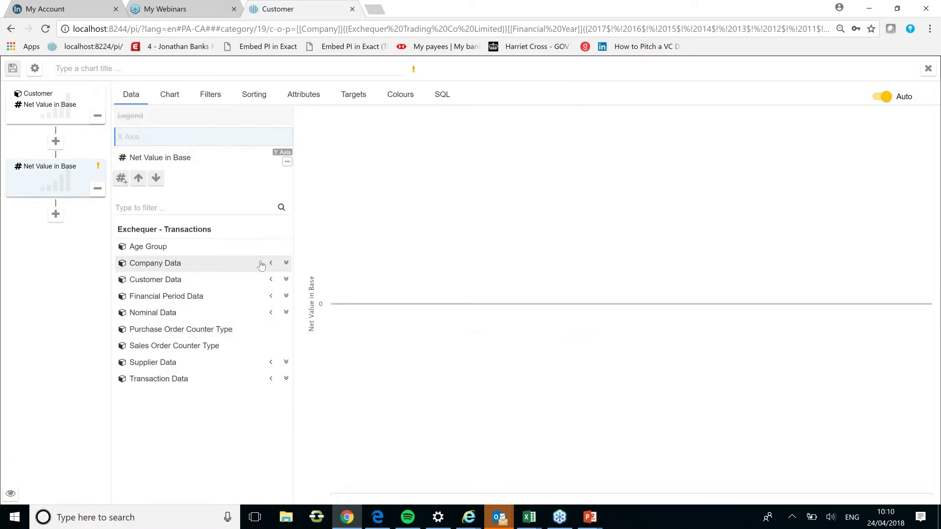
left_click(270, 280)
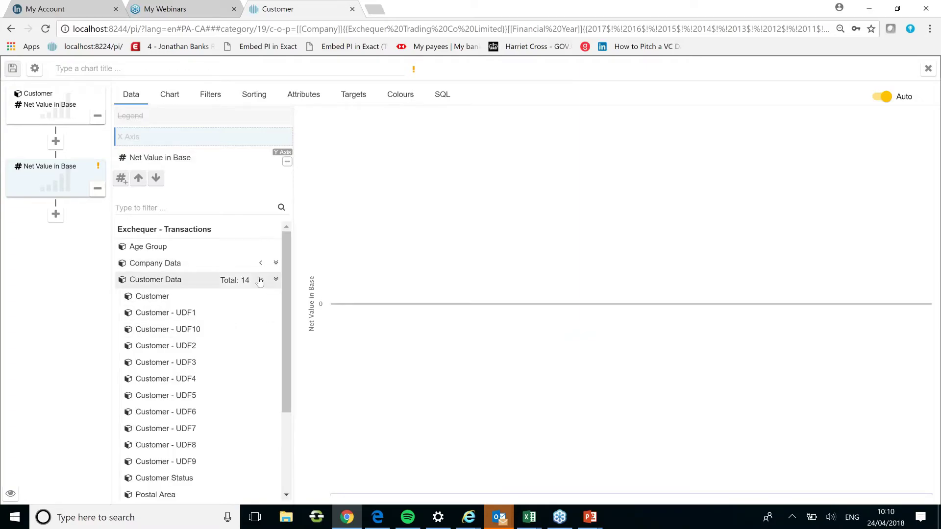
left_click(162, 298)
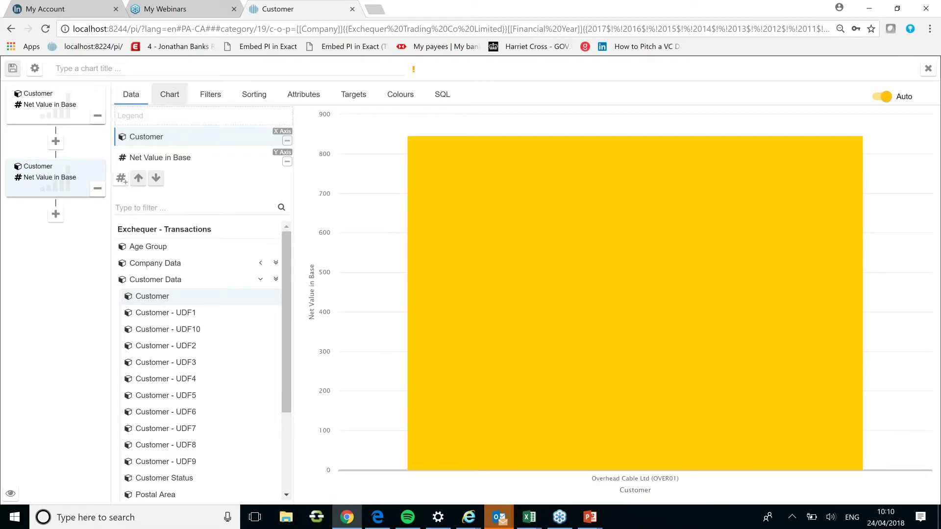
left_click(169, 95)
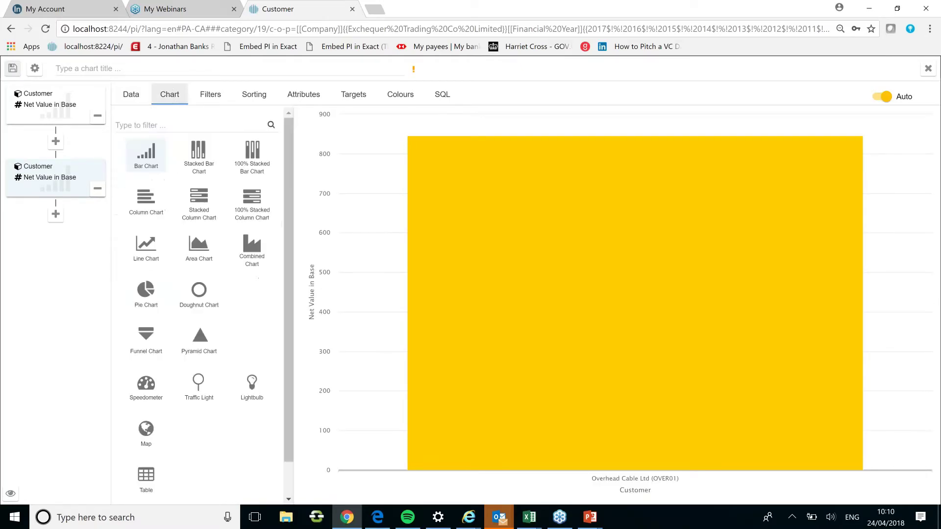
left_click(150, 470)
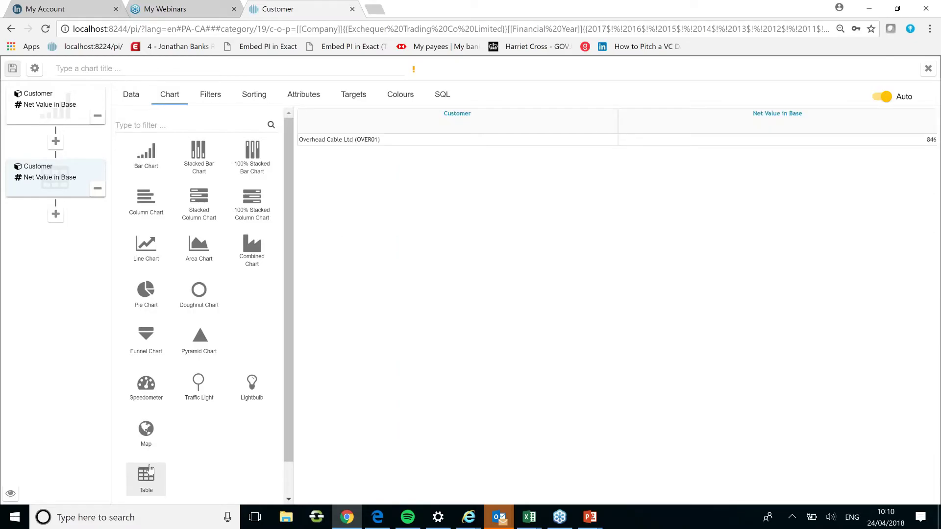
- Replace the drill-down table's Customer column with Financial Year, and add Customer as the second column
left_click(131, 95)
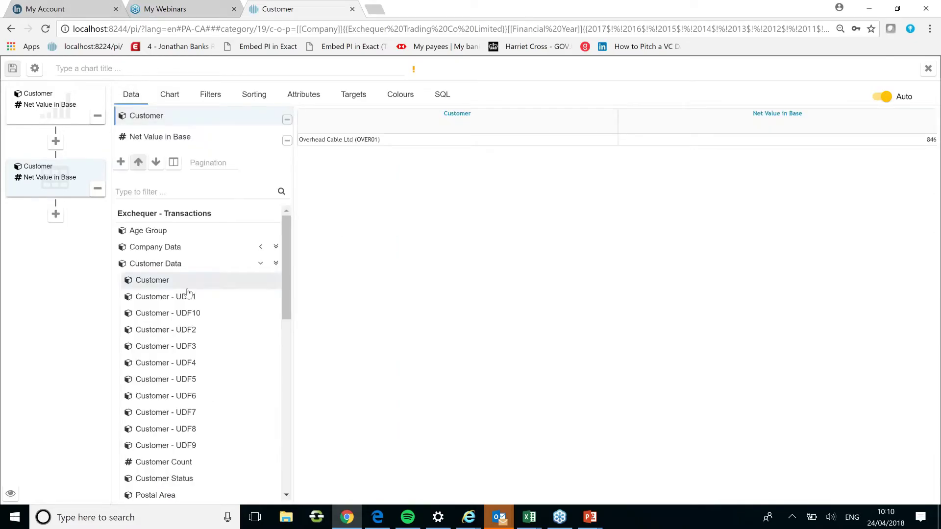
left_click(260, 264)
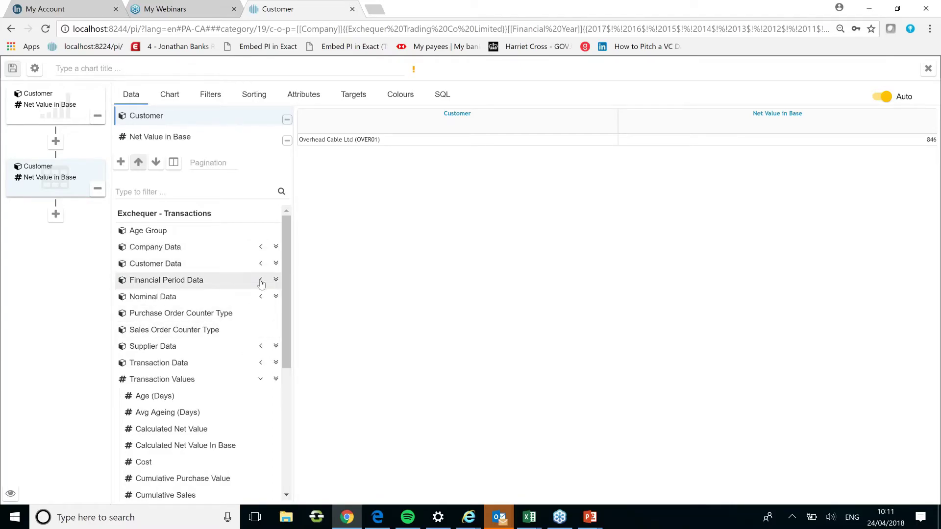
left_click(261, 281)
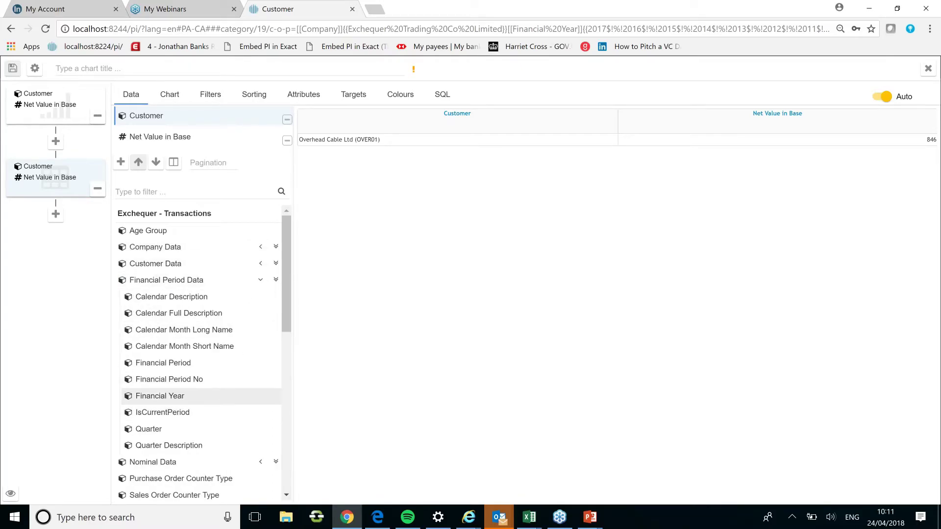
left_click(176, 395)
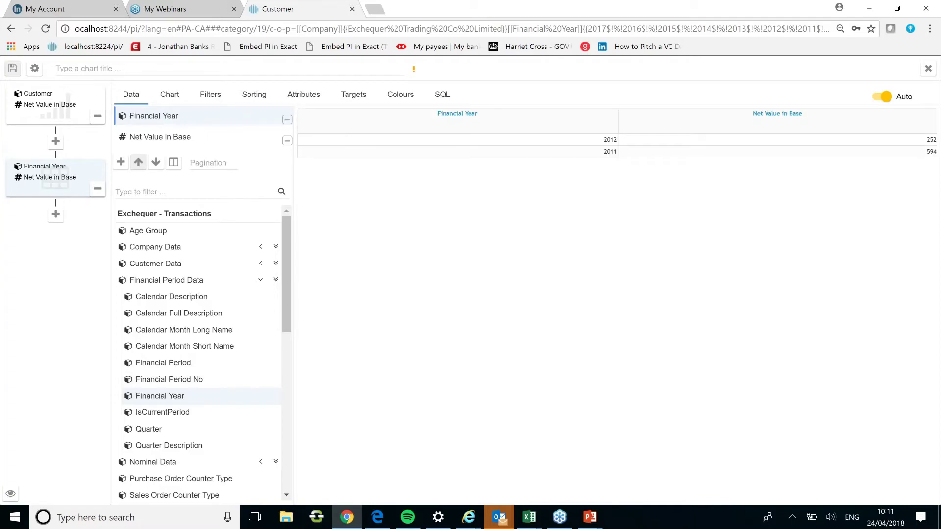
left_click(120, 162)
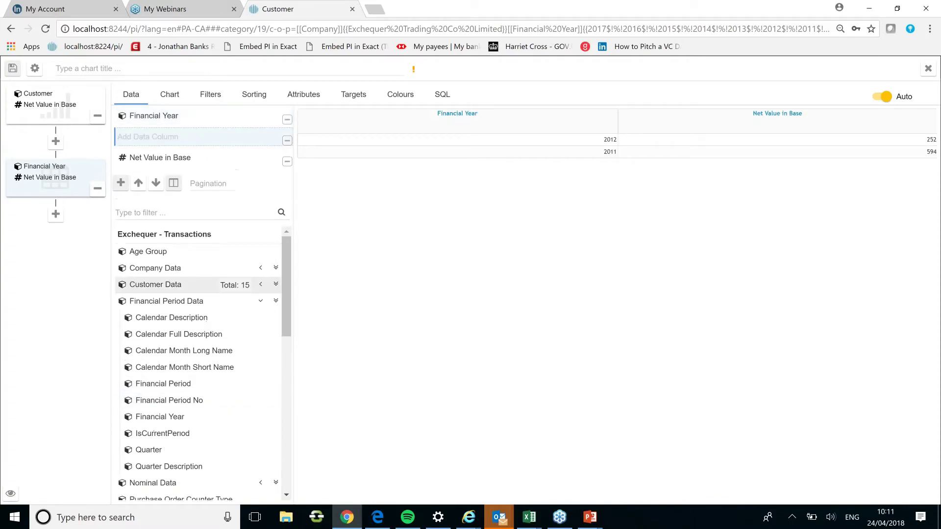
left_click(260, 286)
left_click(220, 301)
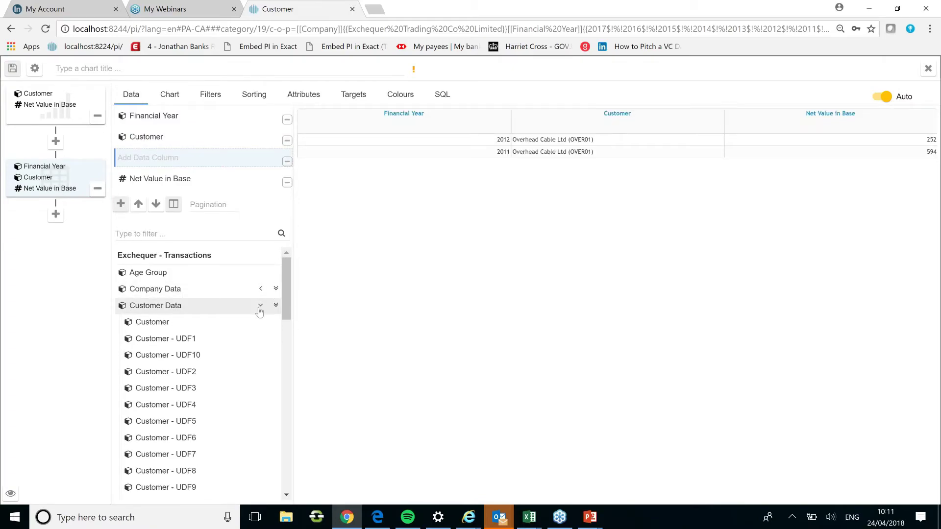
- Add Quantity from Transaction Values to the drill-down table as a column before Net Value in Base
left_click(259, 307)
left_click(260, 322)
left_click_drag(287, 300, 285, 363)
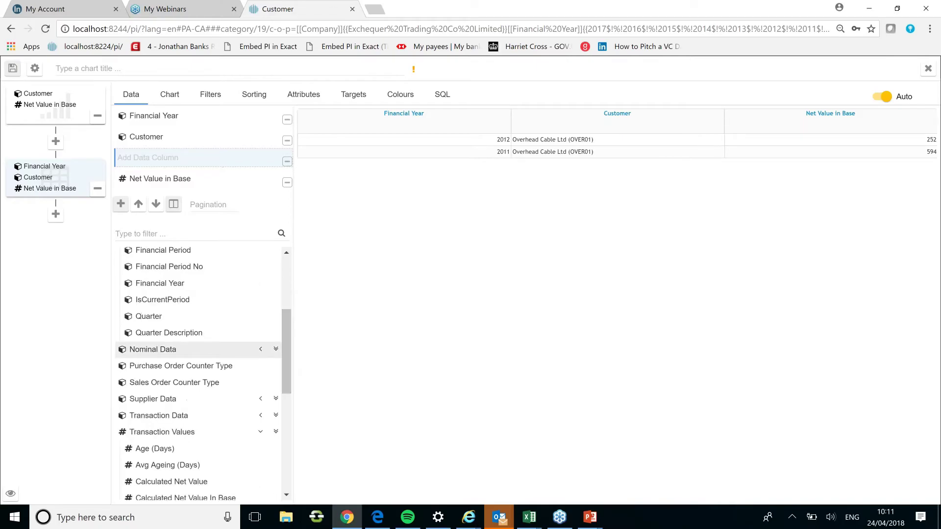
scroll(294, 410, "down", 3)
scroll(300, 417, "down", 2)
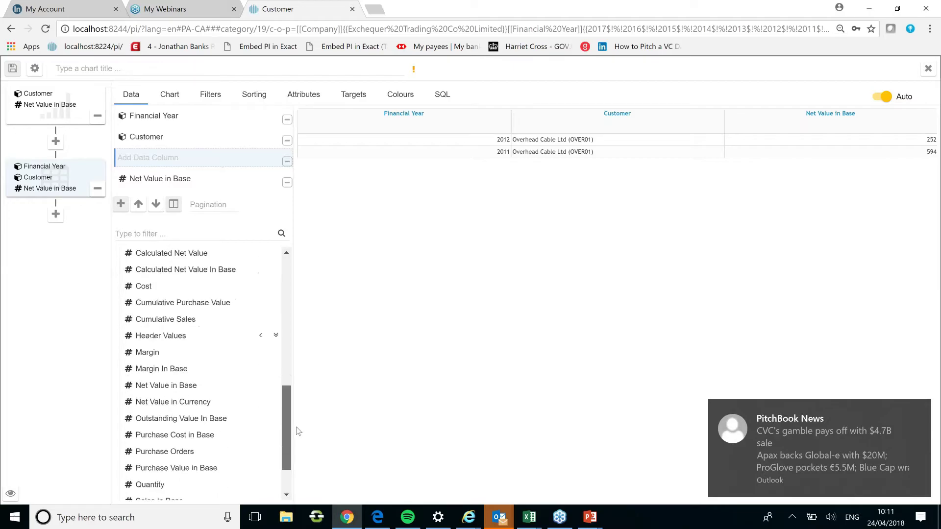
scroll(298, 434, "down", 1)
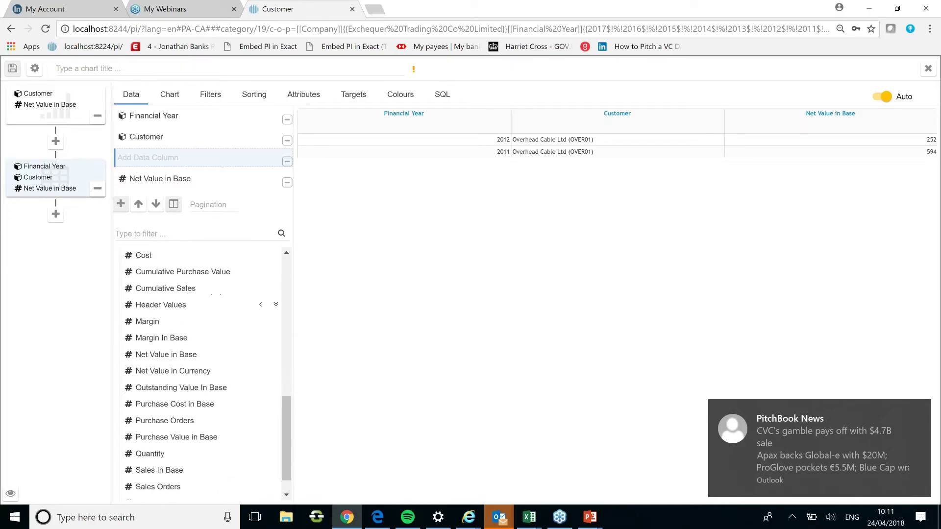
double_click(174, 454)
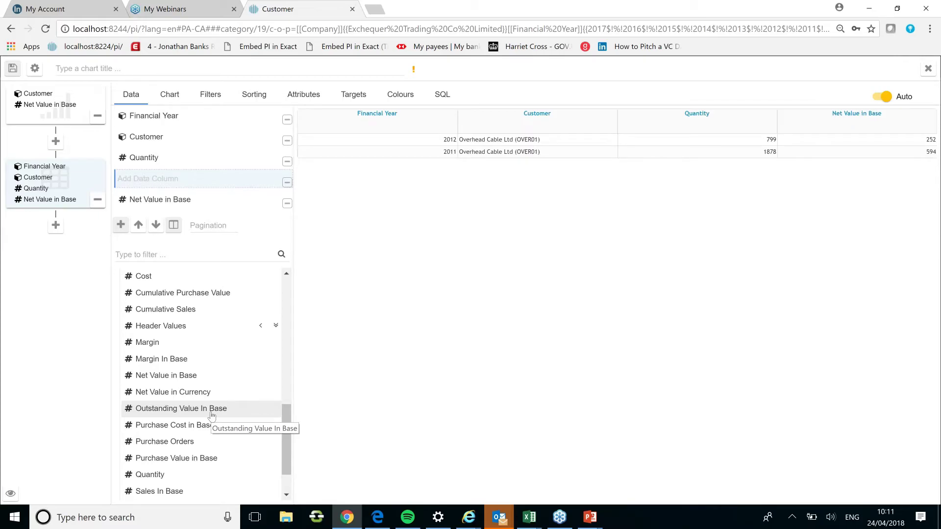
- Title the new chart Minerva and save it to the Customer dashboard
left_click(102, 69)
type("Minerva")
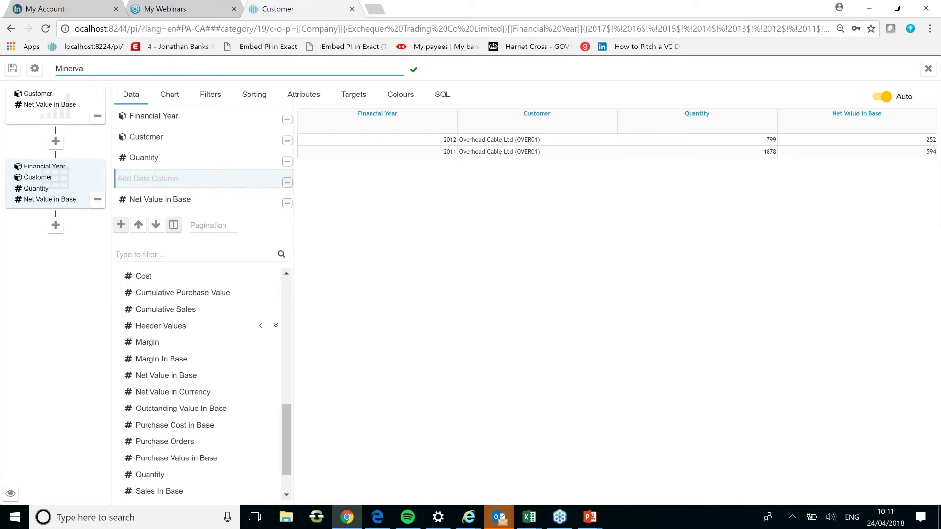
left_click(13, 72)
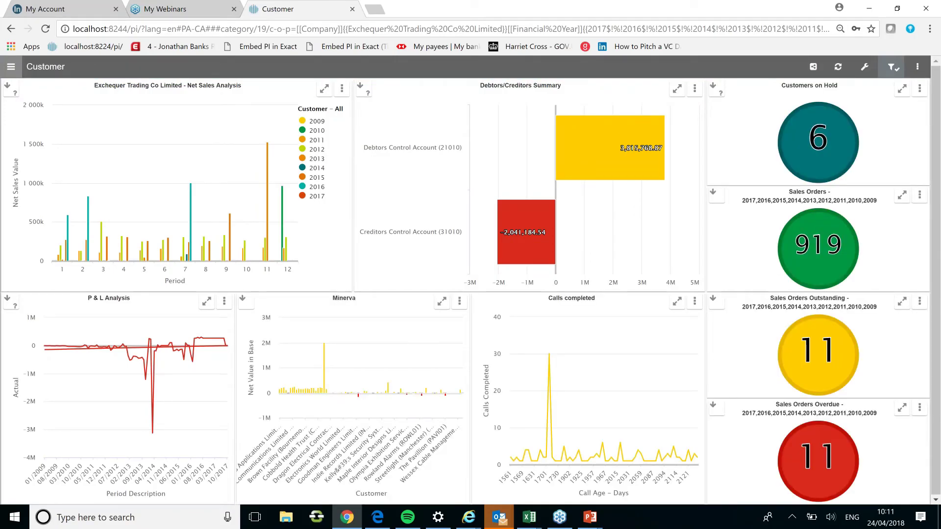
- Enlarge the Minerva chart, zoom in on a section of customers and drill down into Grays Electrical Contractors to examine its yearly figures
left_click(442, 301)
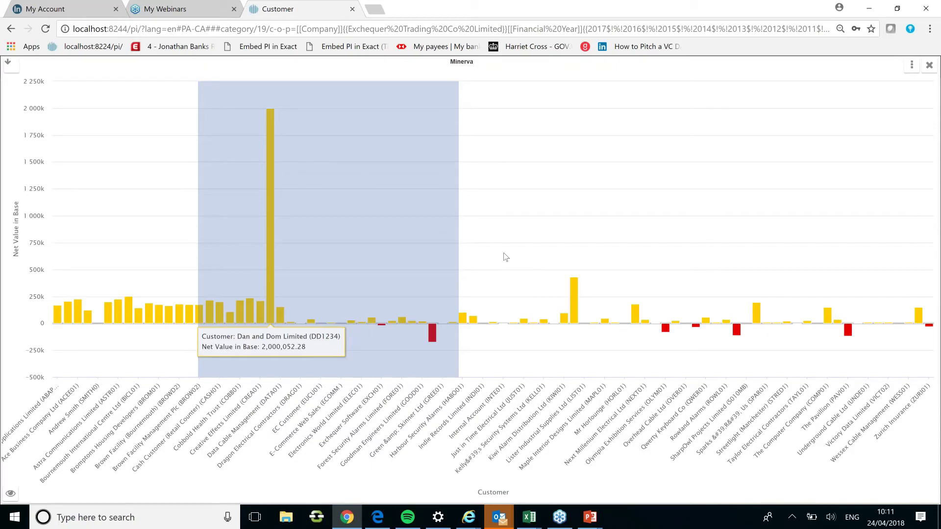
left_click_drag(506, 257, 506, 256)
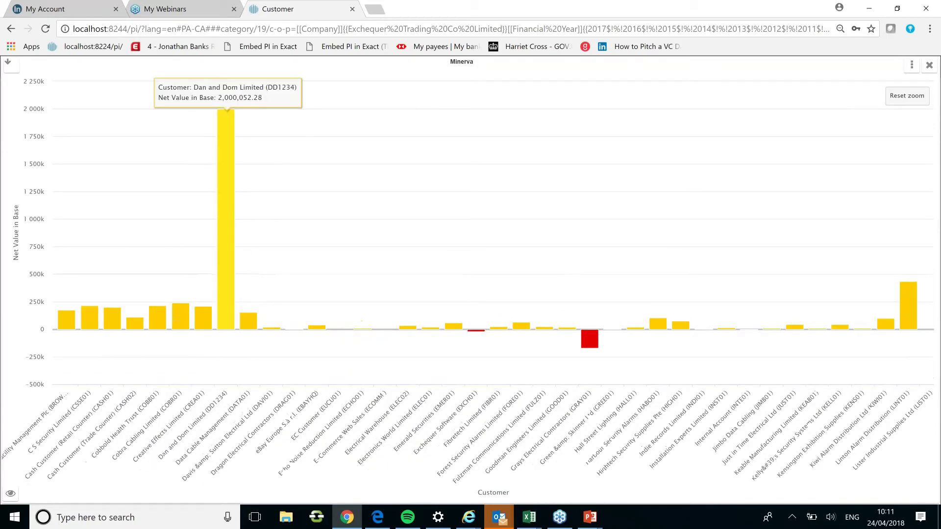
left_click(590, 339)
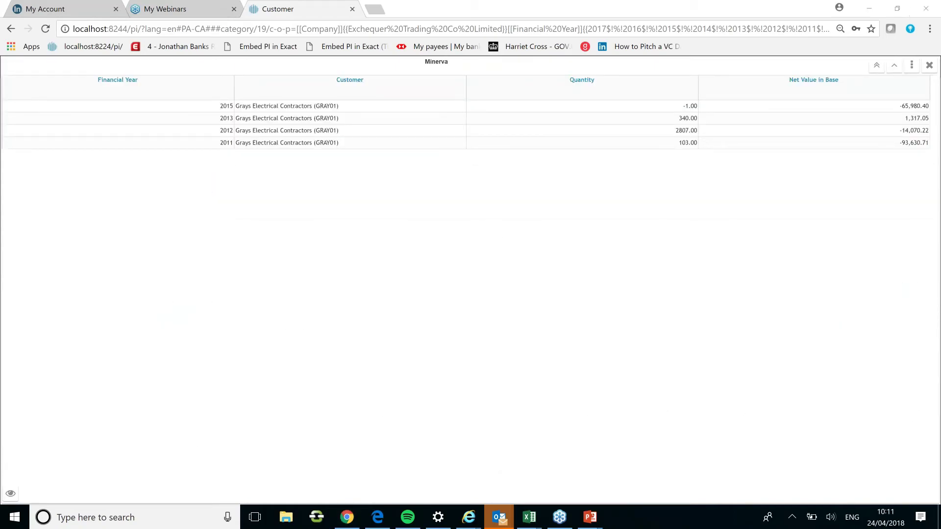
left_click(911, 65)
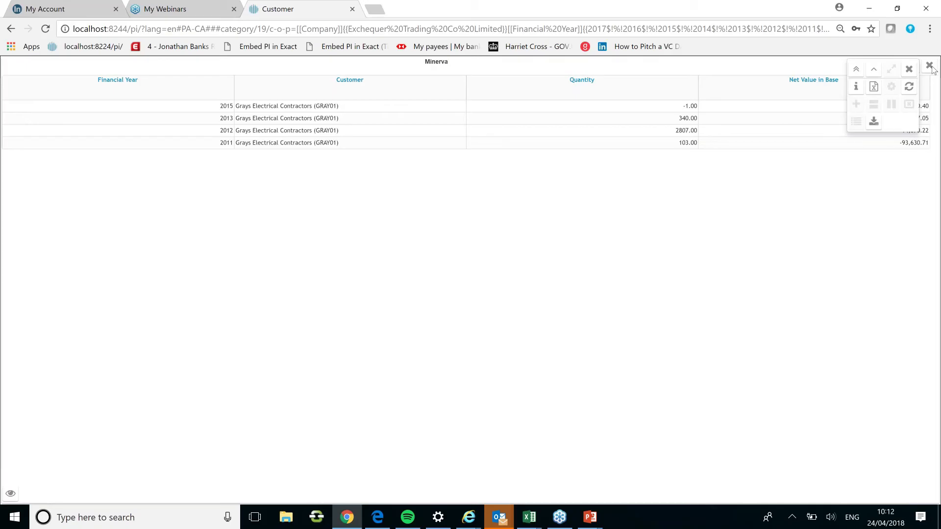
left_click(930, 65)
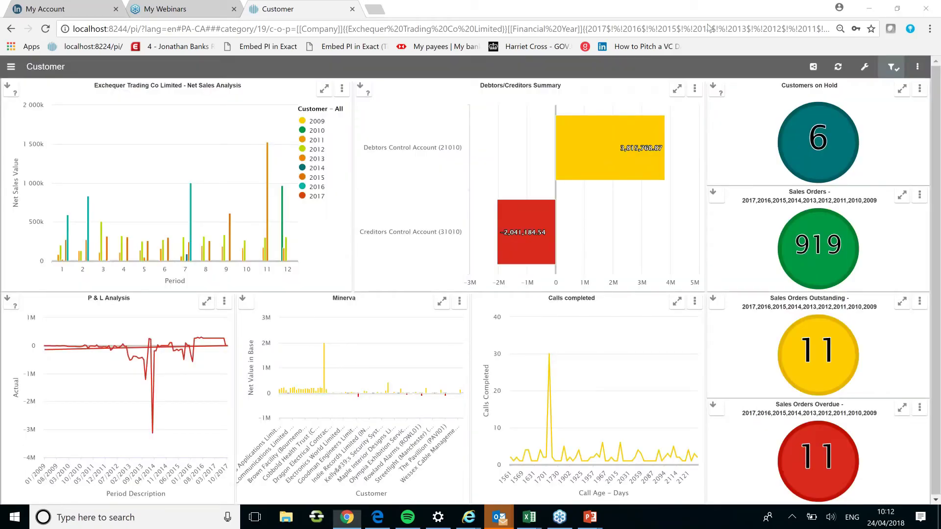
- Filter the Customer dashboard to financial years 2015 and 2012 only, clearing the selection of all years
left_click(892, 69)
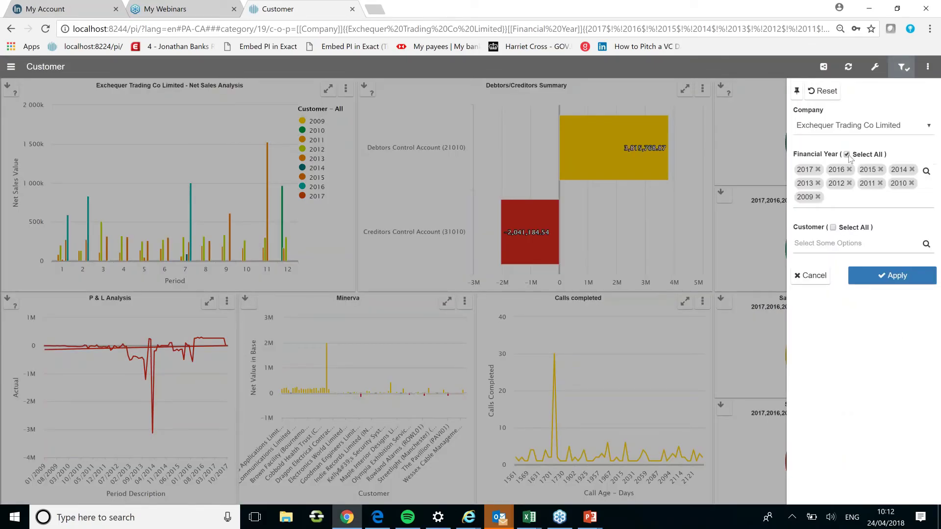
left_click(846, 155)
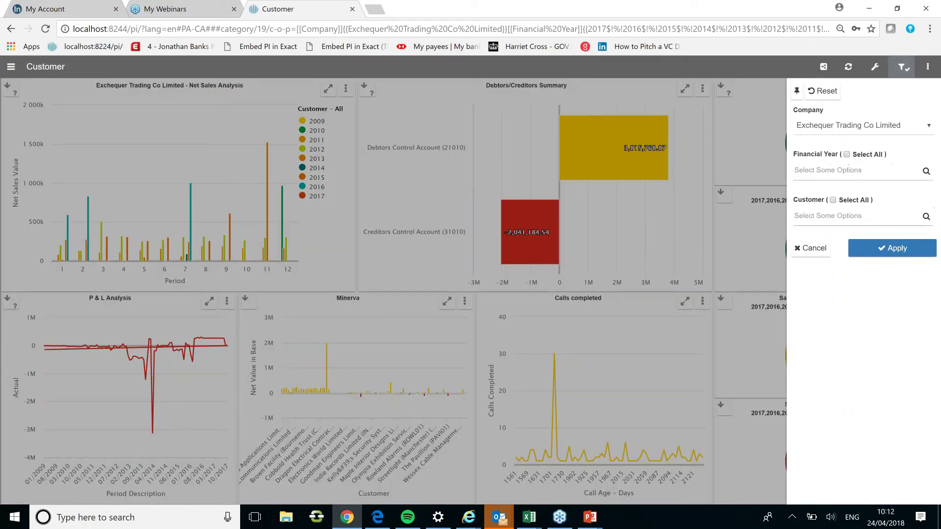
left_click(853, 171)
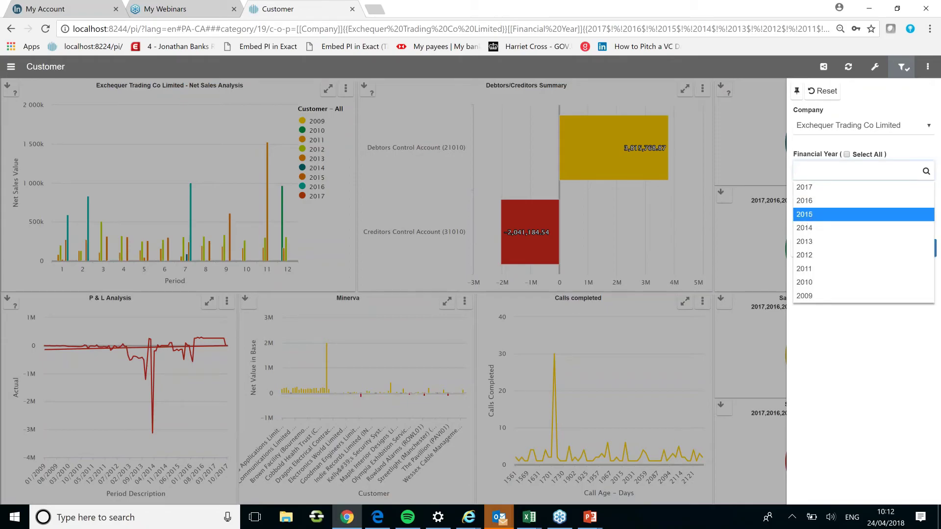
left_click(811, 217)
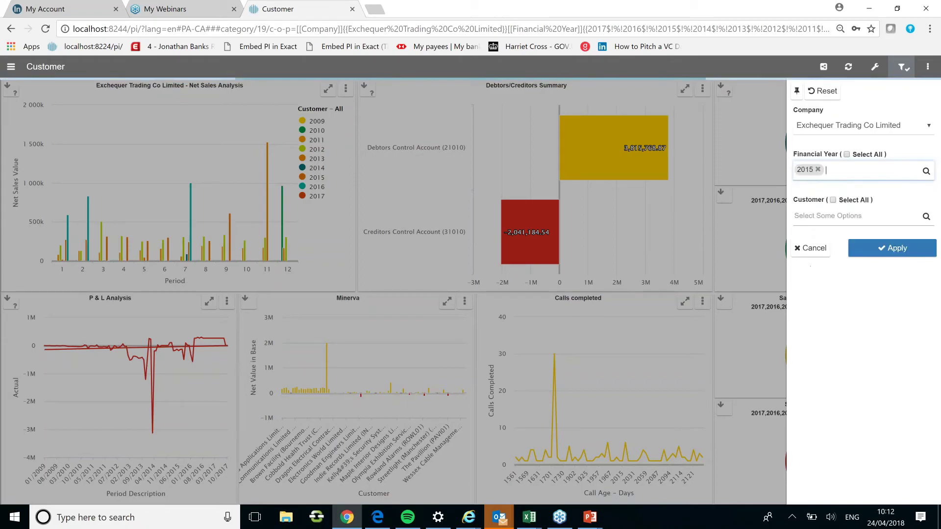
left_click(845, 170)
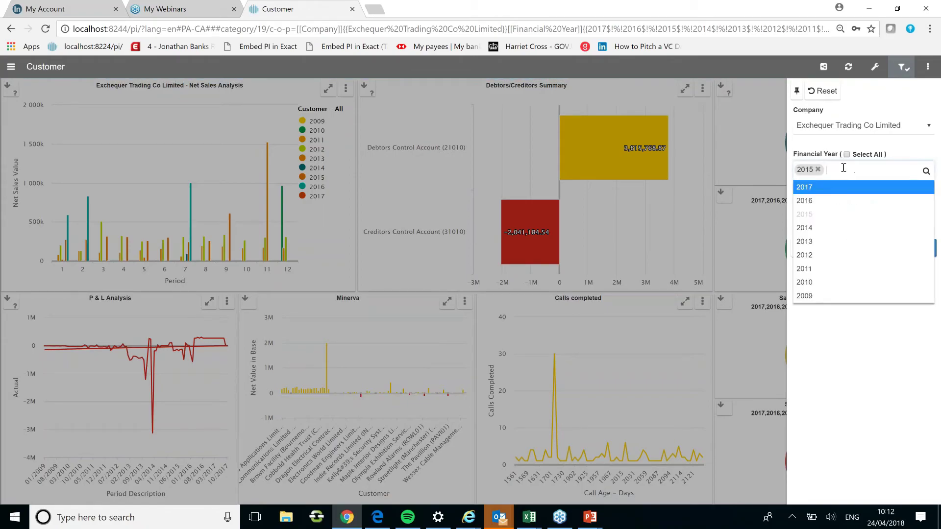
left_click(819, 255)
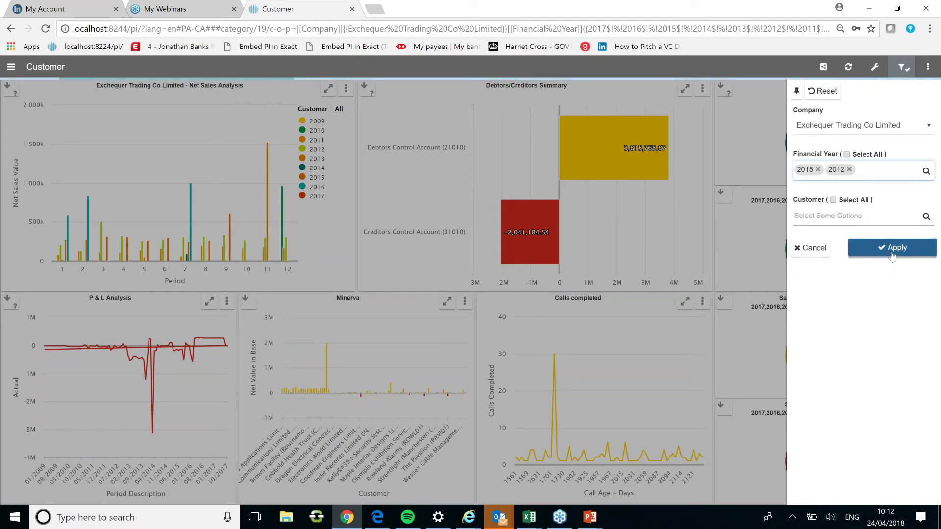
left_click(892, 249)
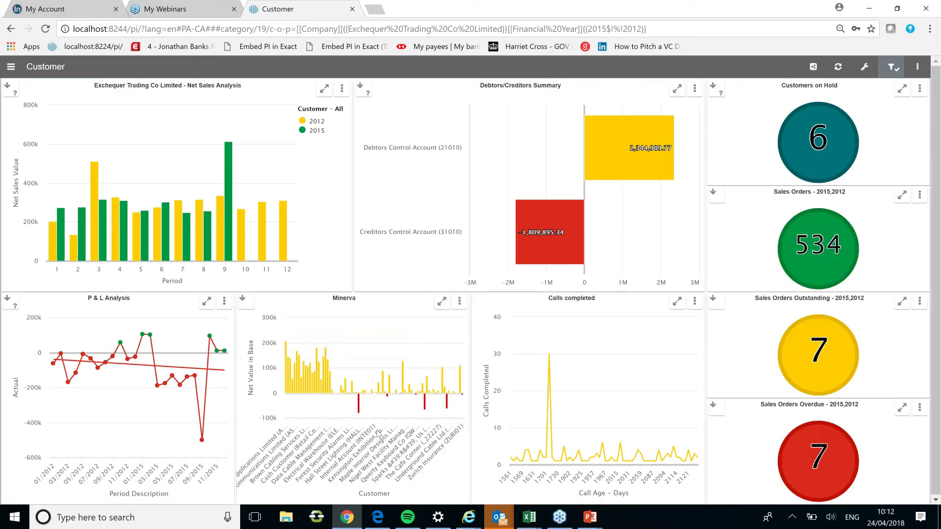
left_click(744, 12)
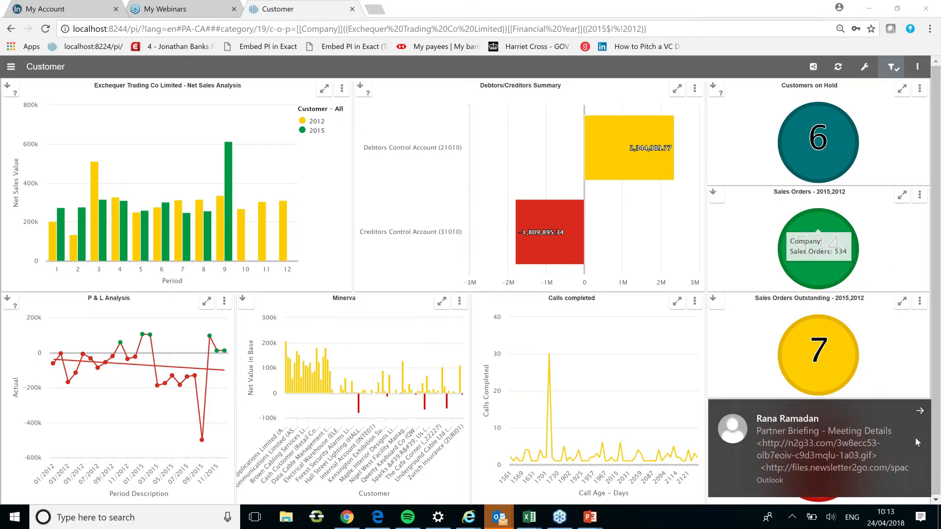
left_click(920, 411)
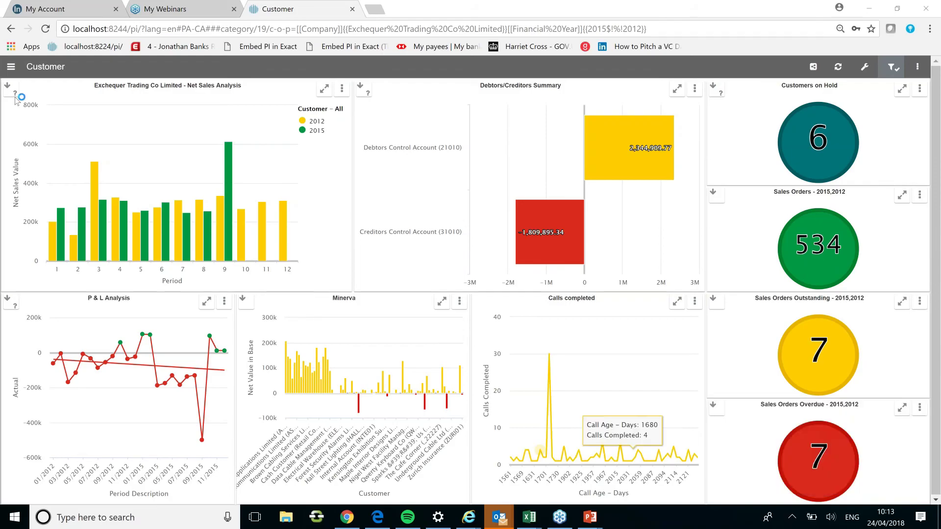